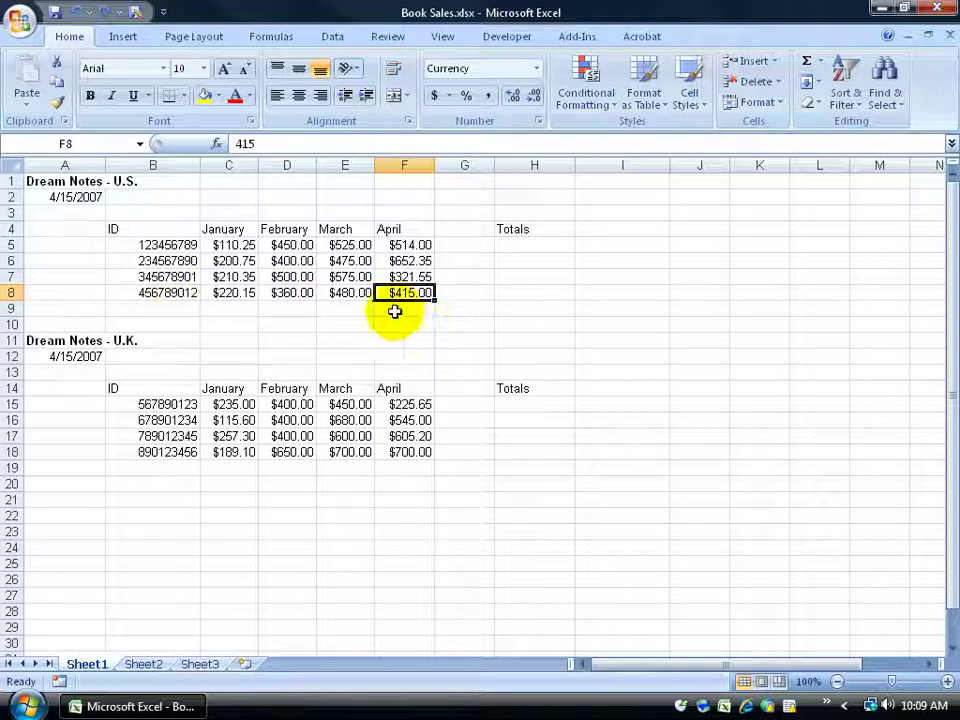
Enter 545 as the April amount in F8, and change its middle digit to make it 535
type("545")
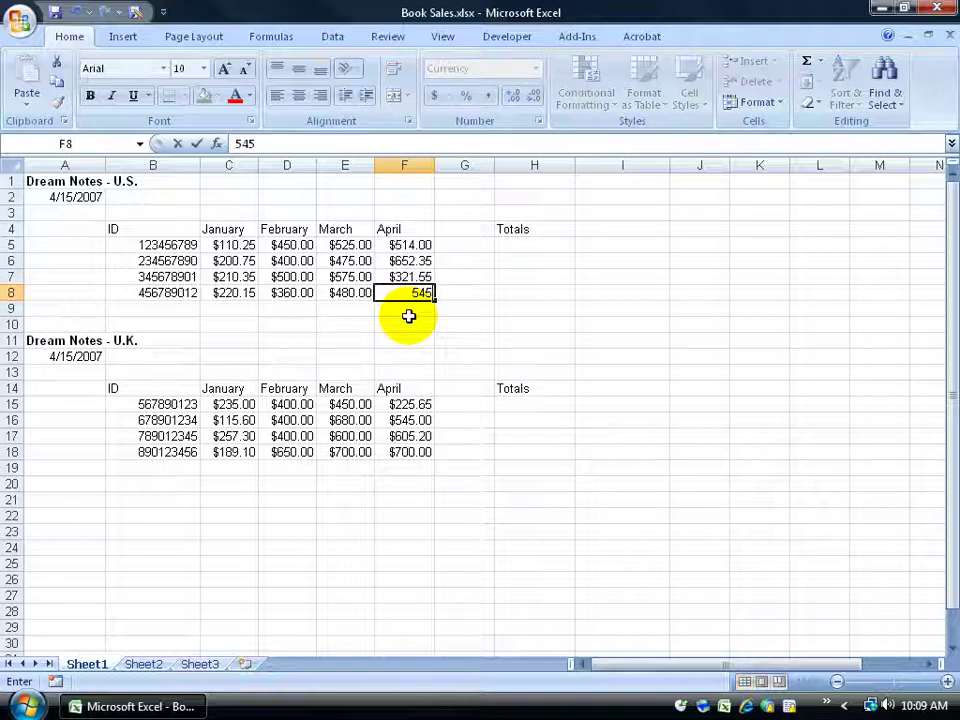
key("Return")
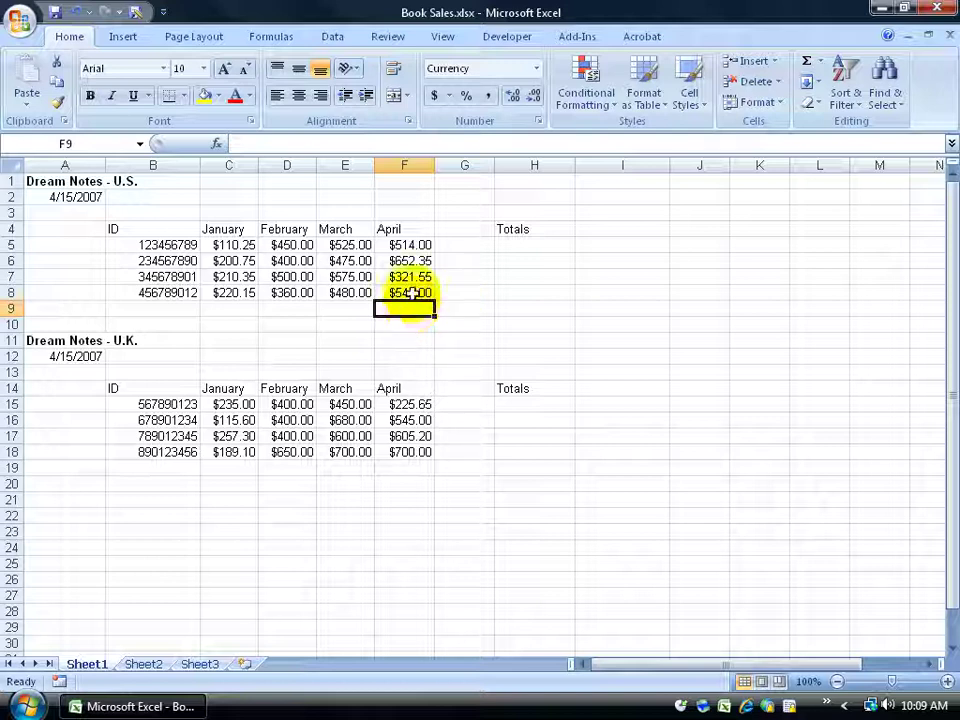
double_click(410, 293)
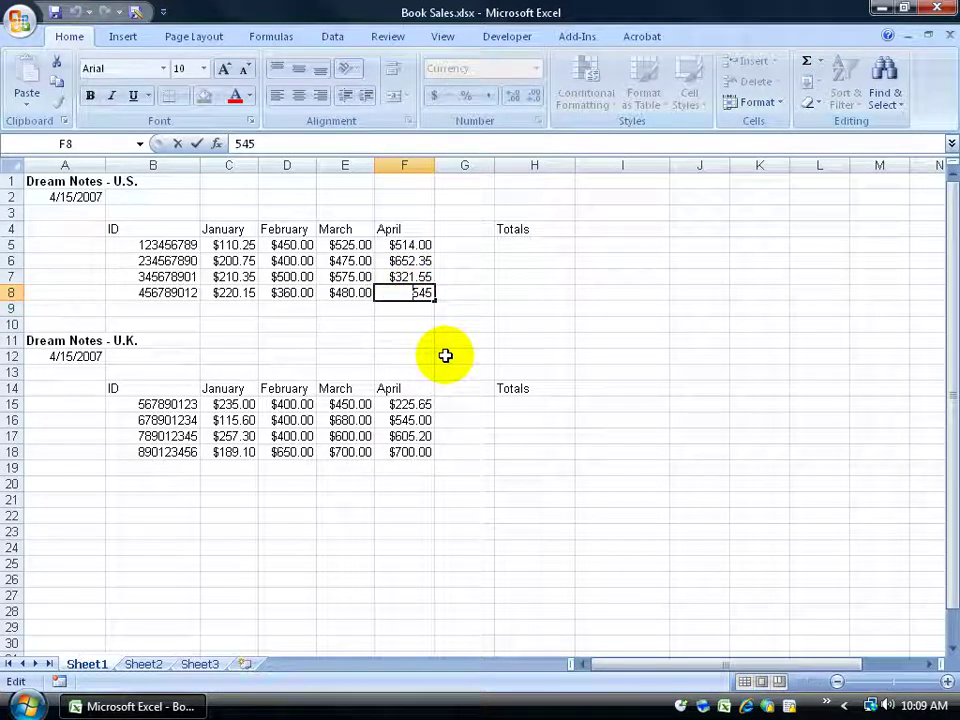
key("Right")
key("Left")
key("Delete")
type("3")
key("Return")
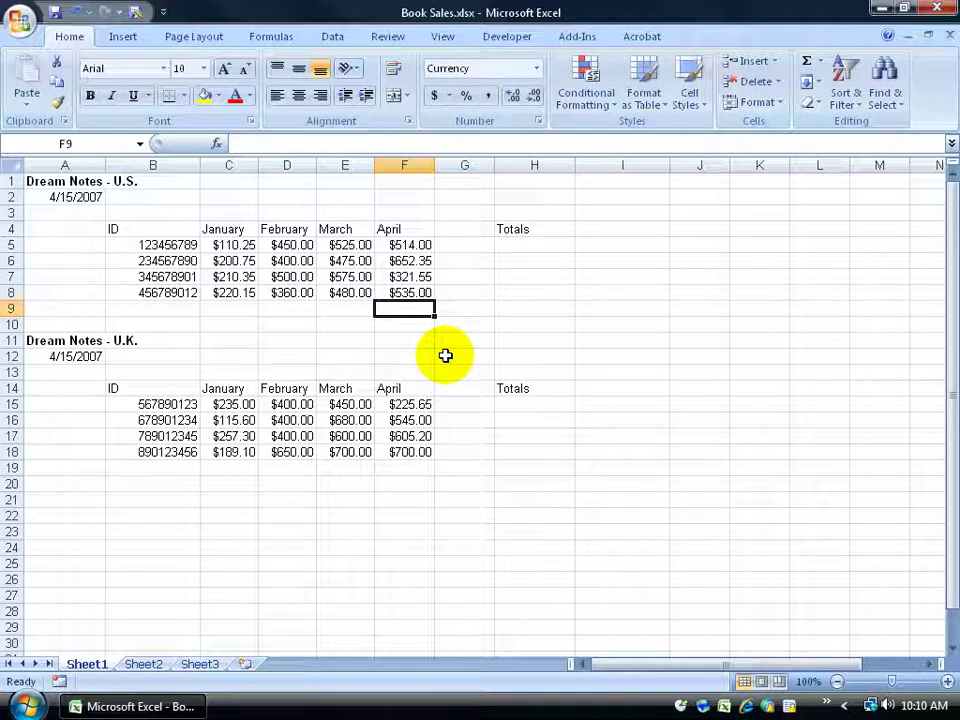
left_click(407, 292)
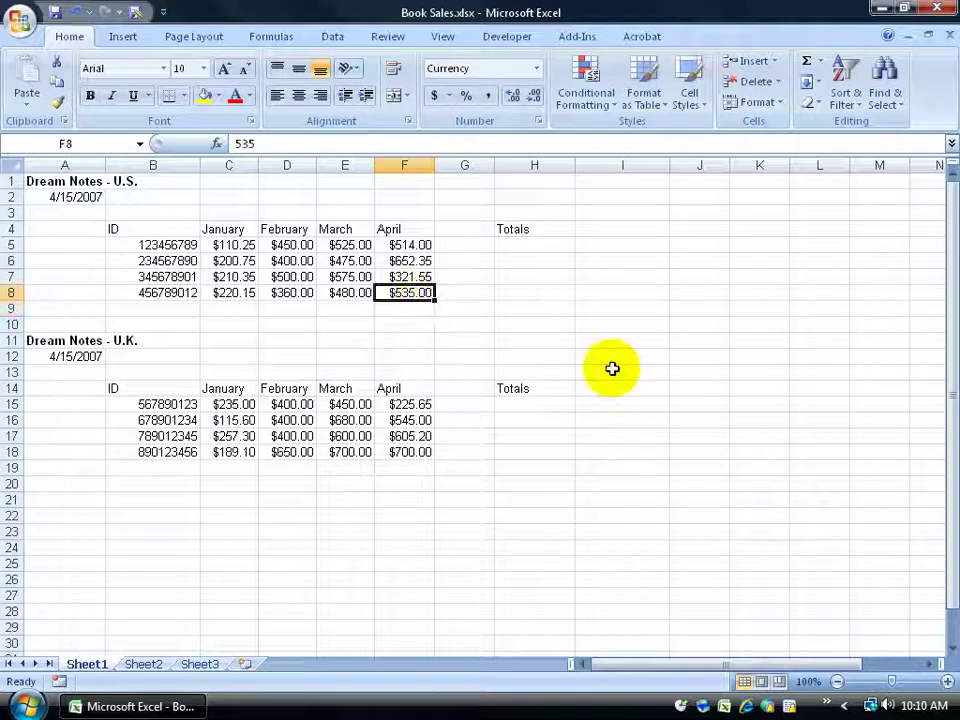
Edit the ID in B8 so that its digit 8 becomes 5, keeping the other digits
left_click(178, 293)
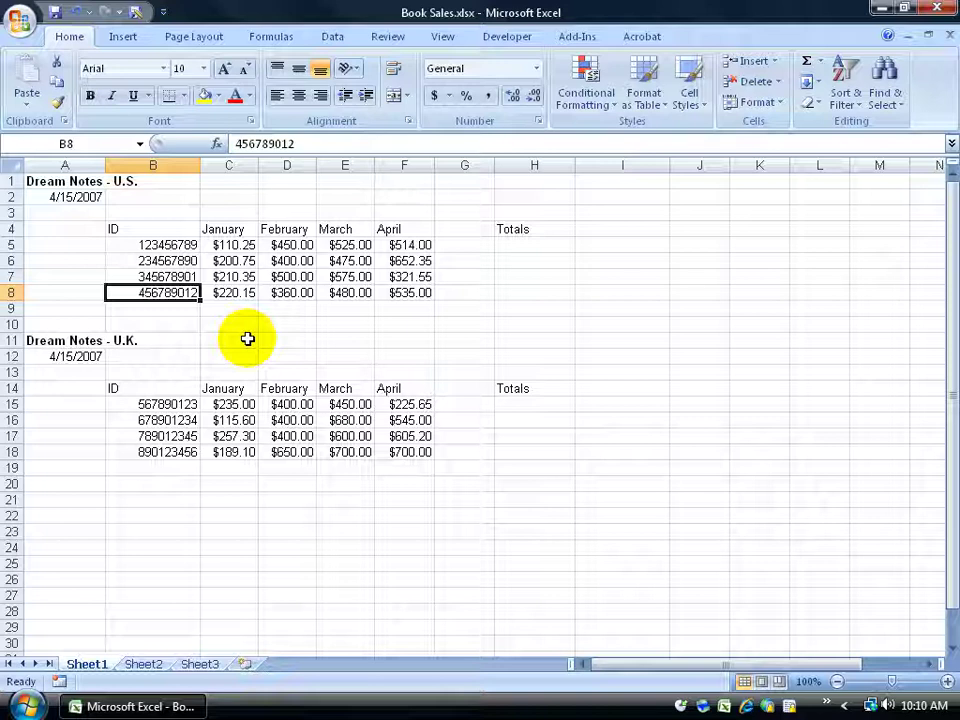
double_click(175, 304)
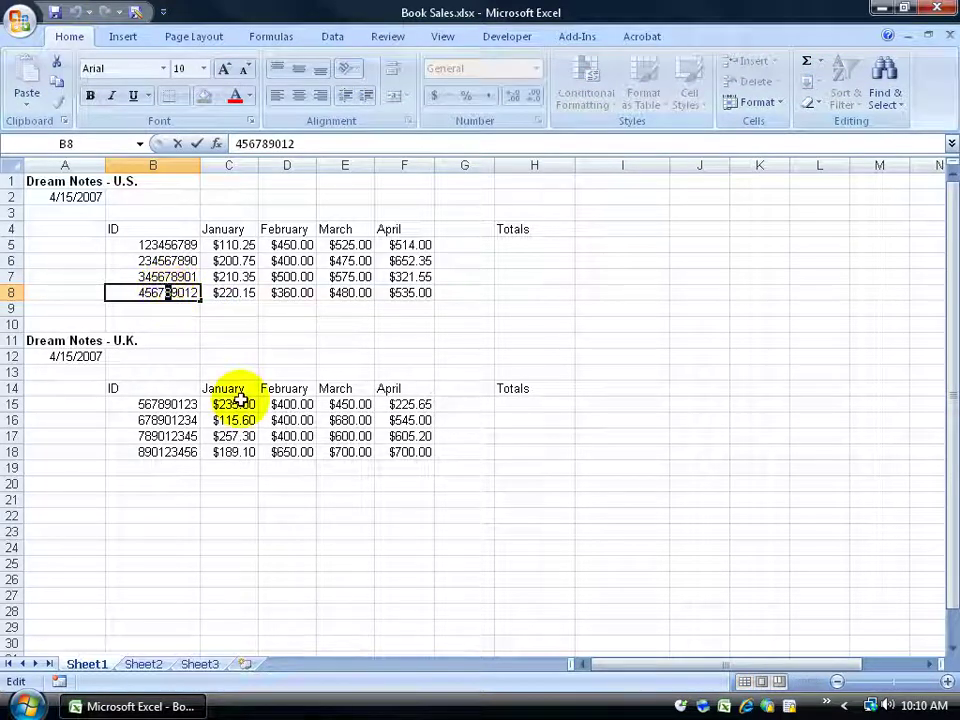
key("Return")
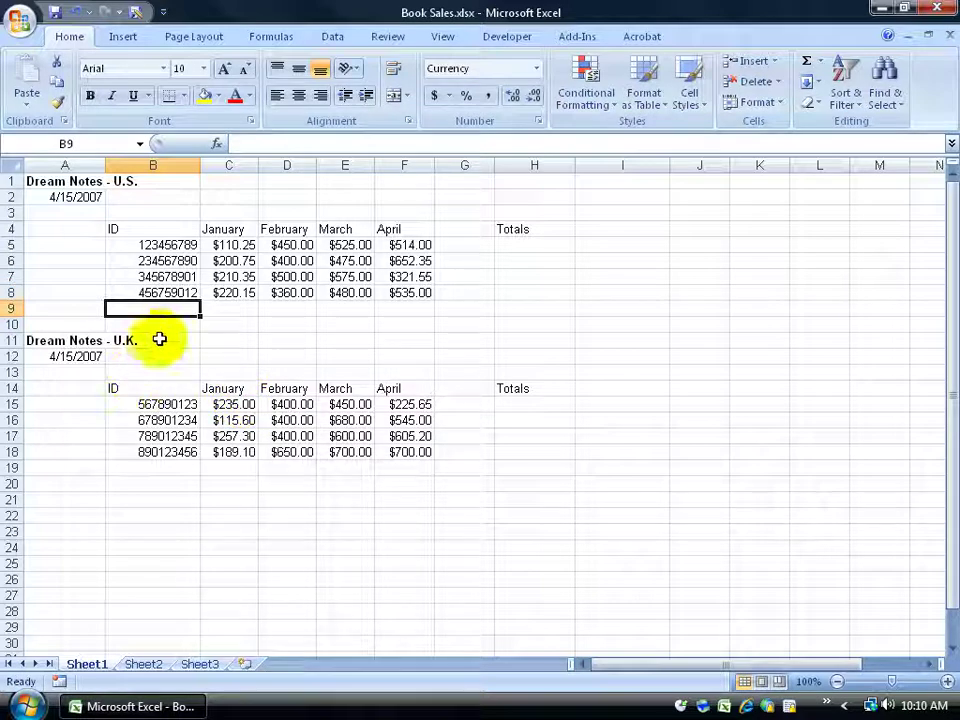
left_click(172, 291)
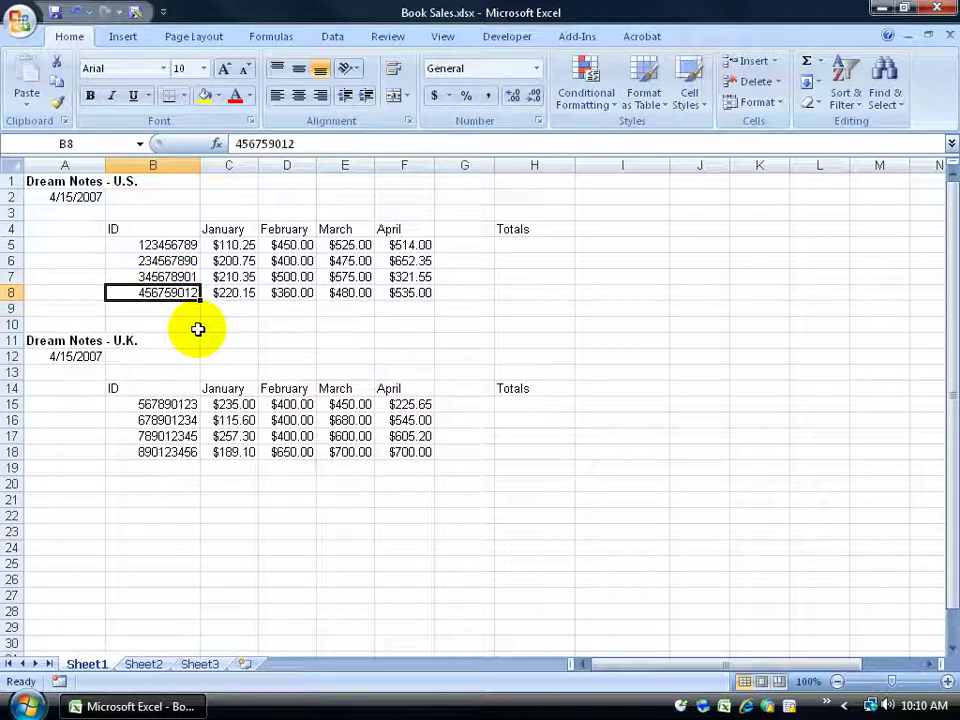
Try to replace the whole ID in B8 with a new five-digit number, and undo the replacement
double_click(167, 292)
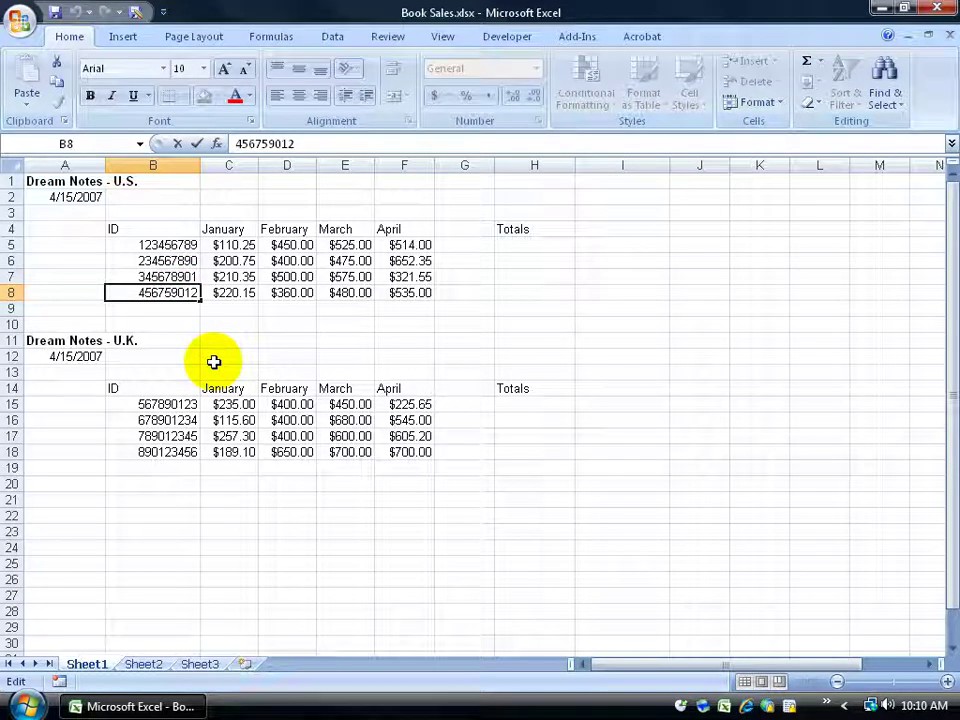
double_click(171, 294)
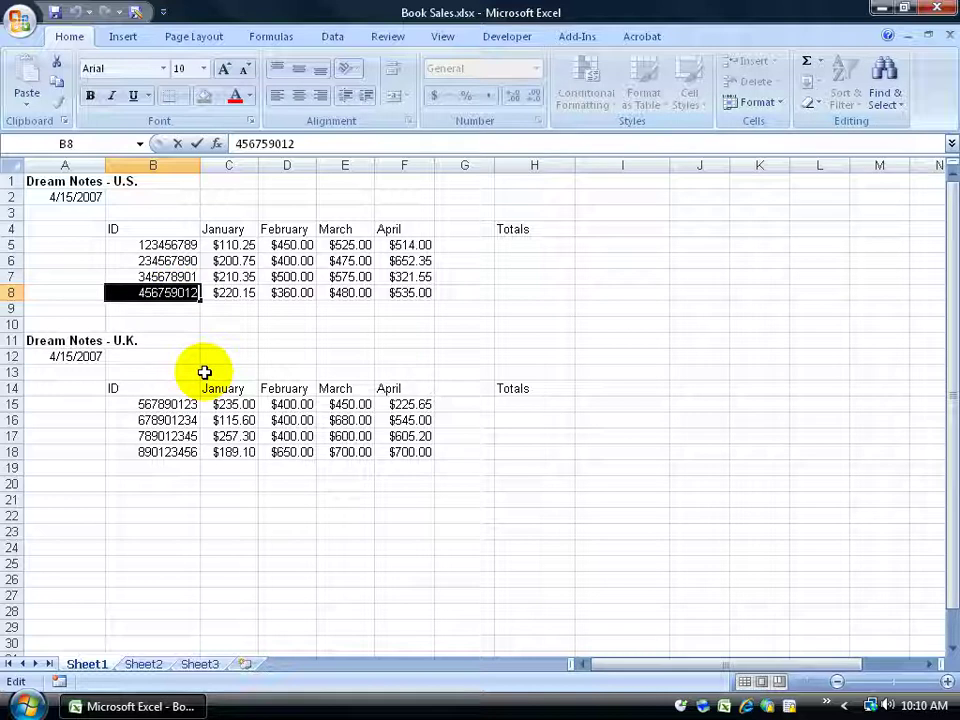
type("54651")
key("Return")
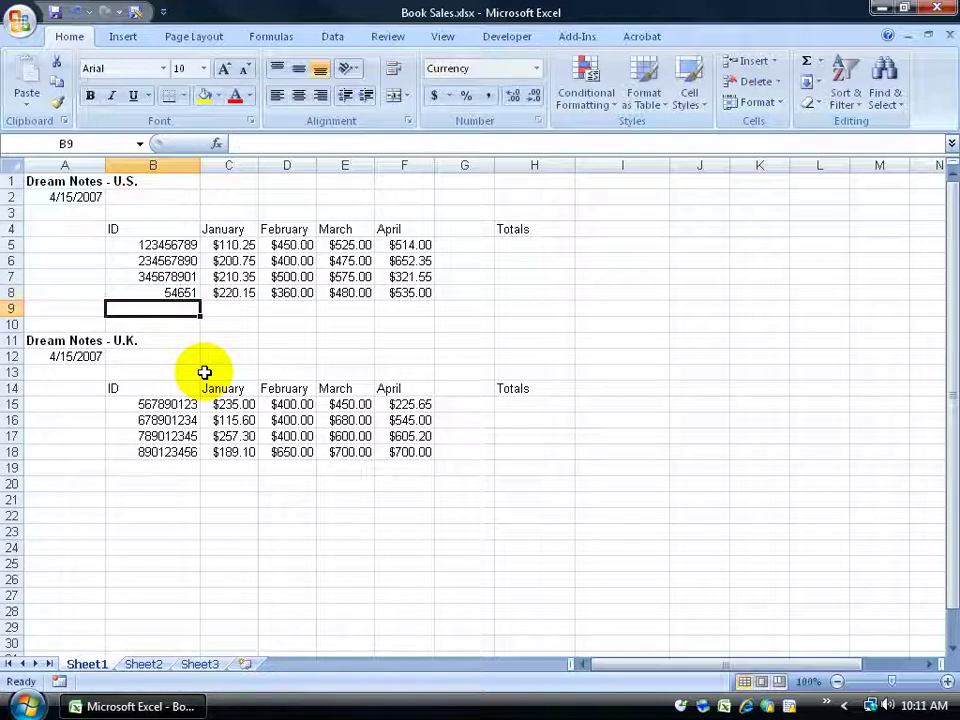
left_click(80, 14)
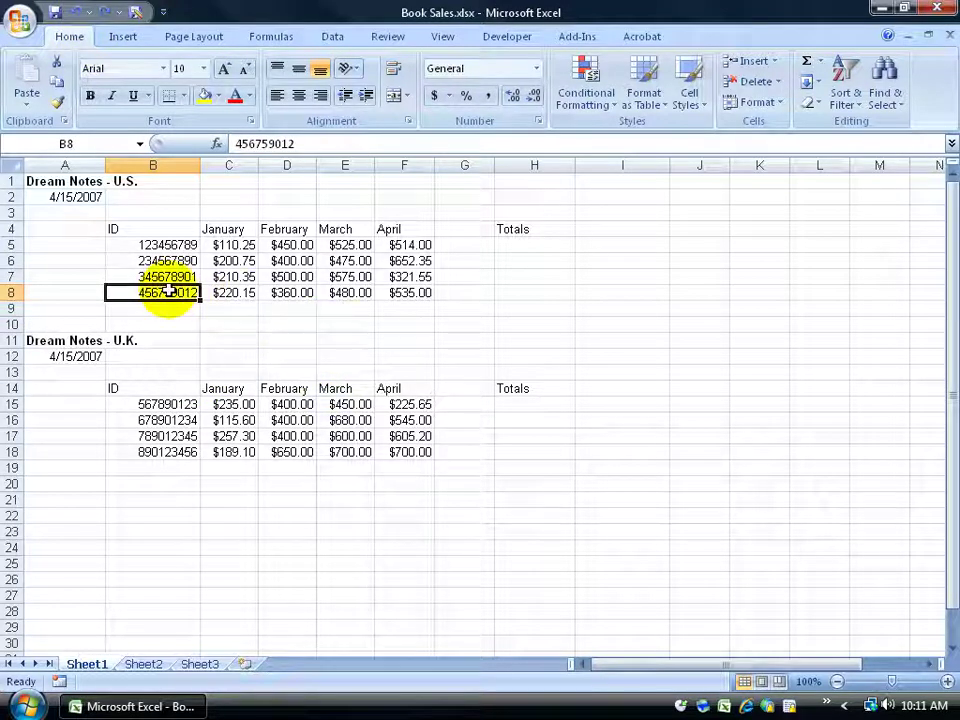
double_click(170, 291)
double_click(172, 292)
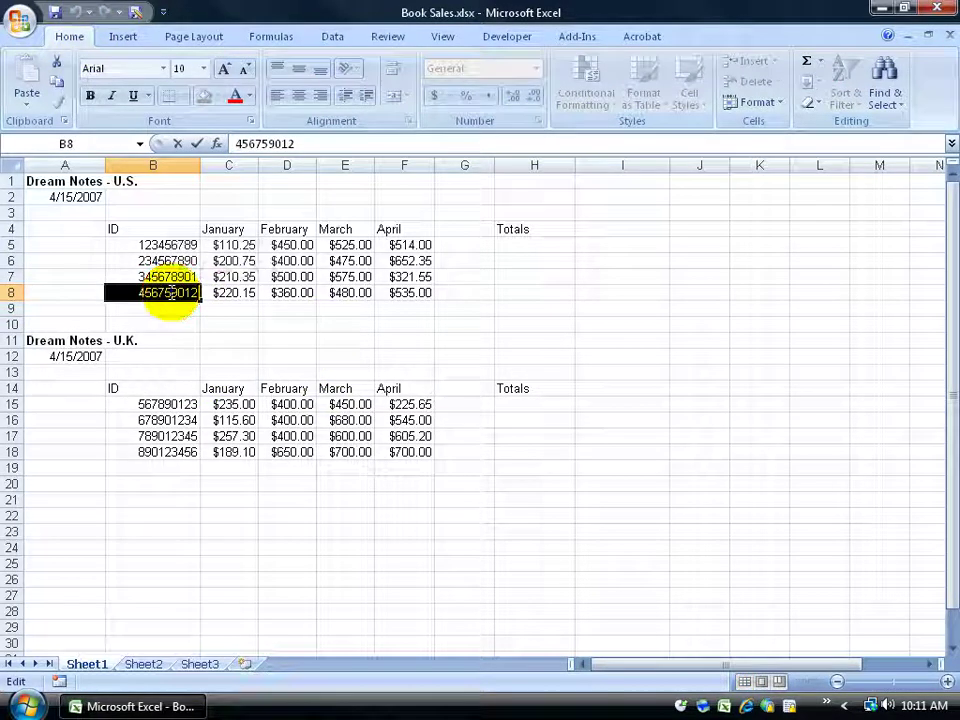
key("Return")
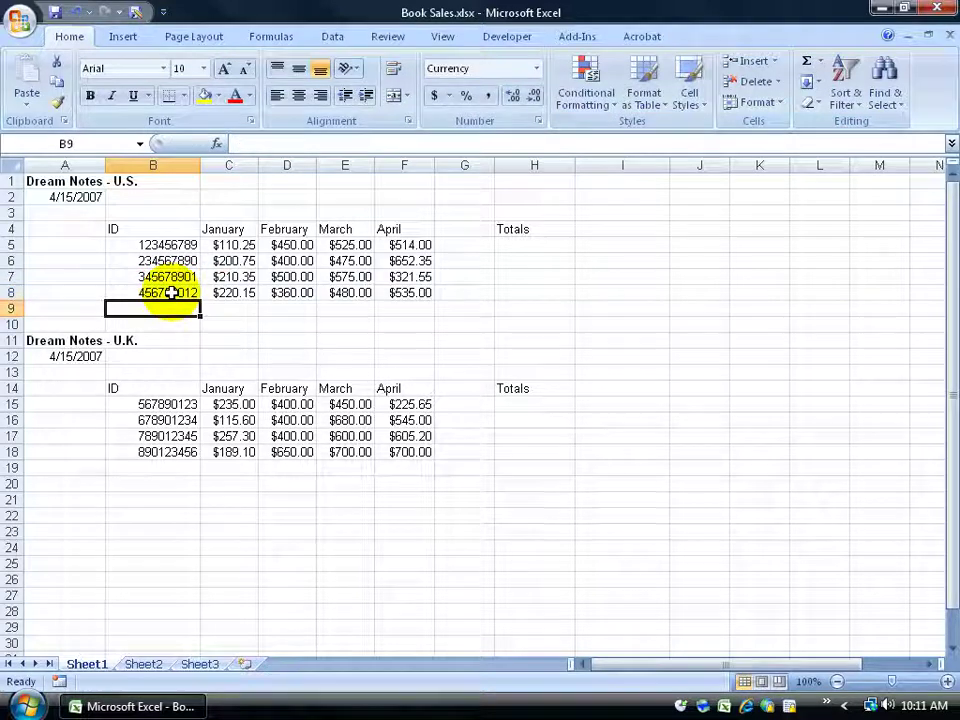
Append .54 to the April amount in F8 and change its second digit to 4, making it 545.54
left_click(393, 293)
left_click(270, 143)
type(".54")
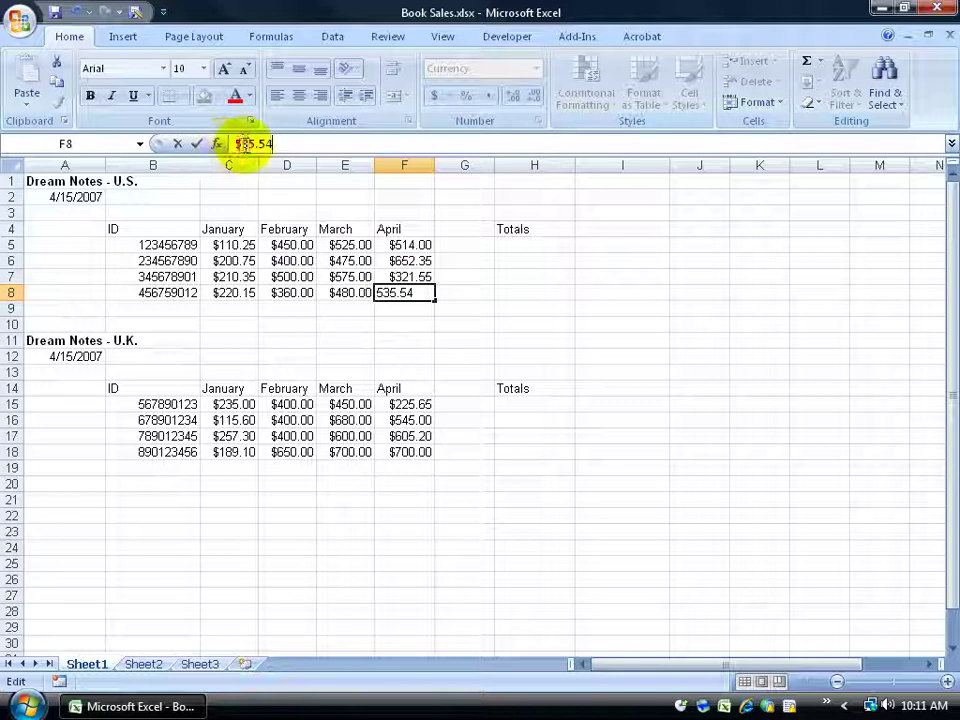
left_click(242, 144)
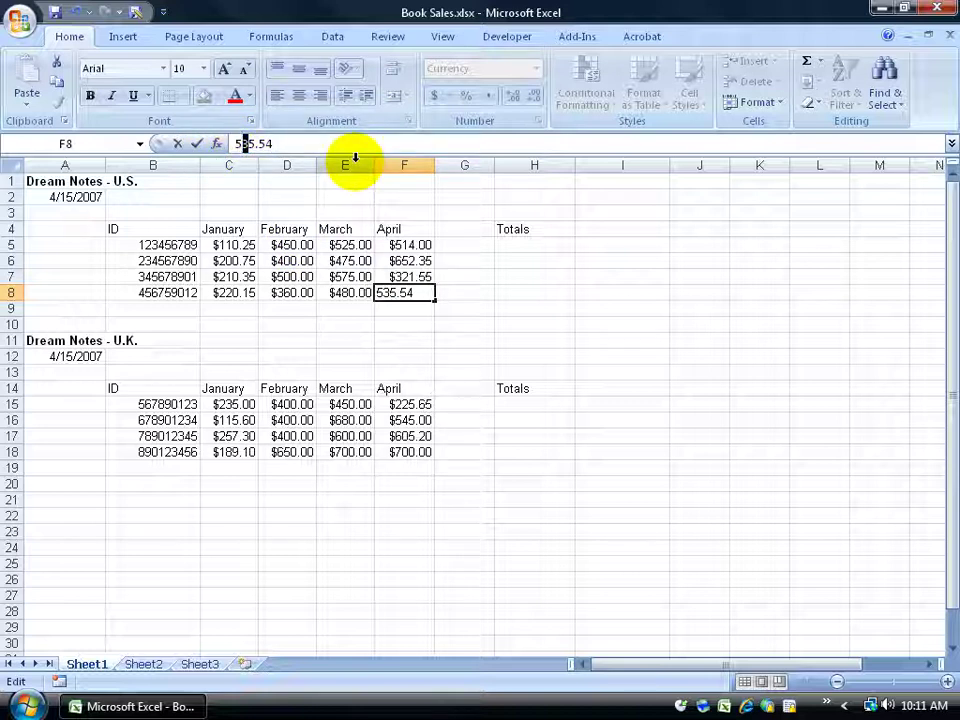
key("Delete")
type("4")
key("Return")
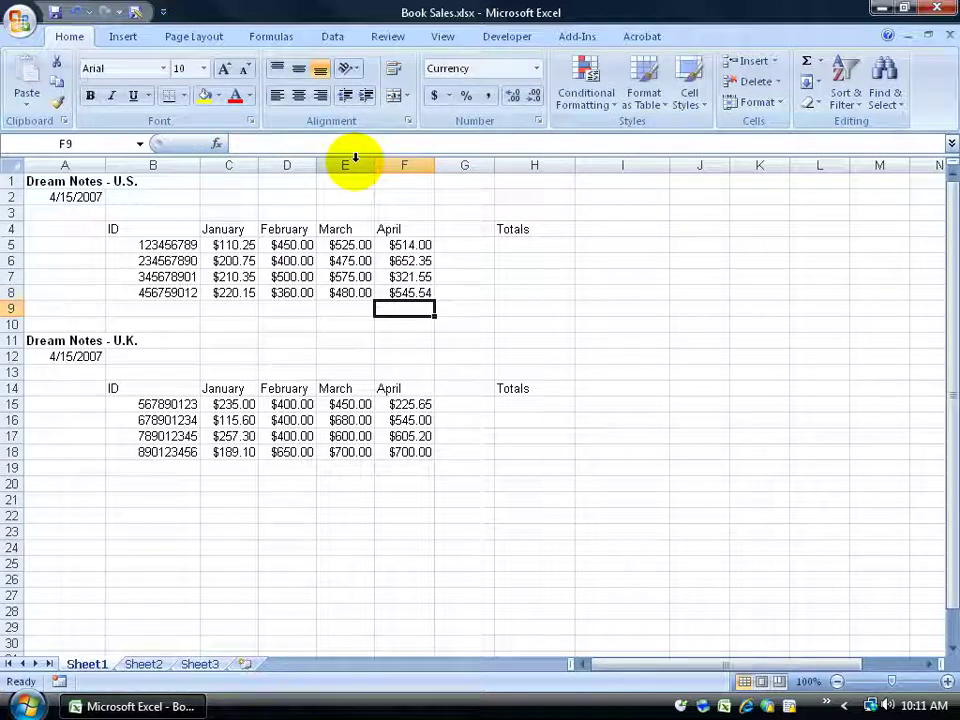
left_click(400, 292)
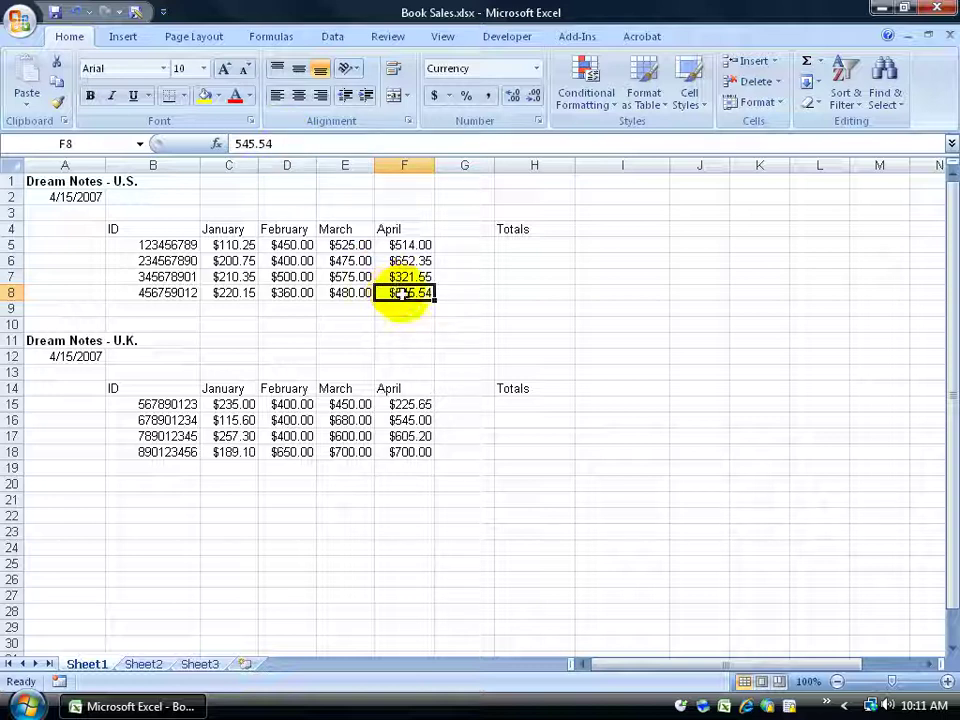
left_click_drag(330, 244, 246, 262)
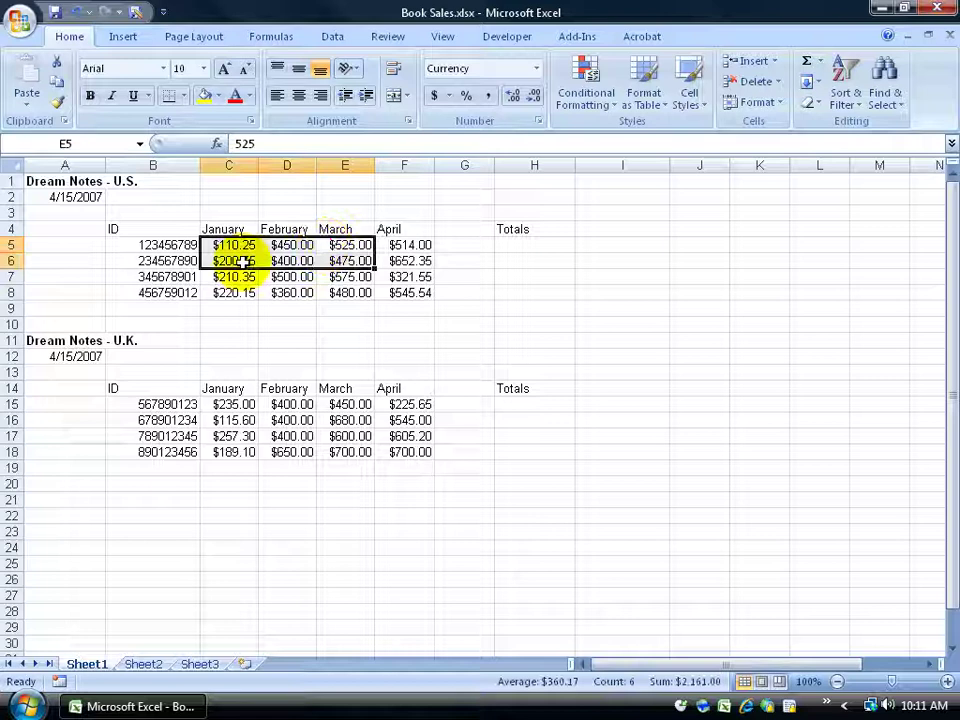
left_click(404, 292)
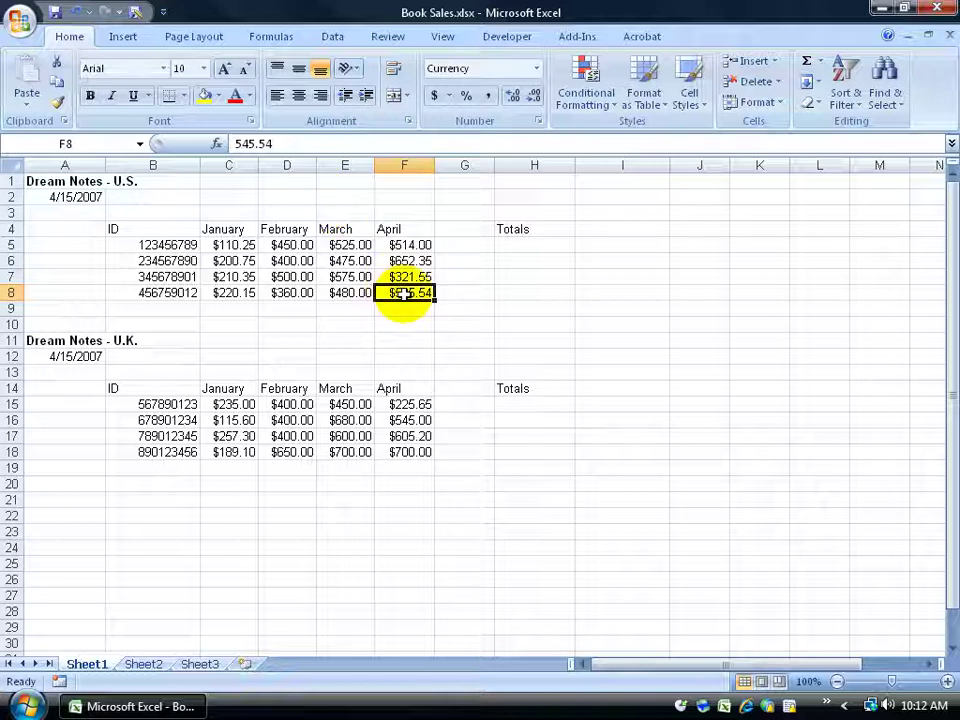
left_click(400, 229)
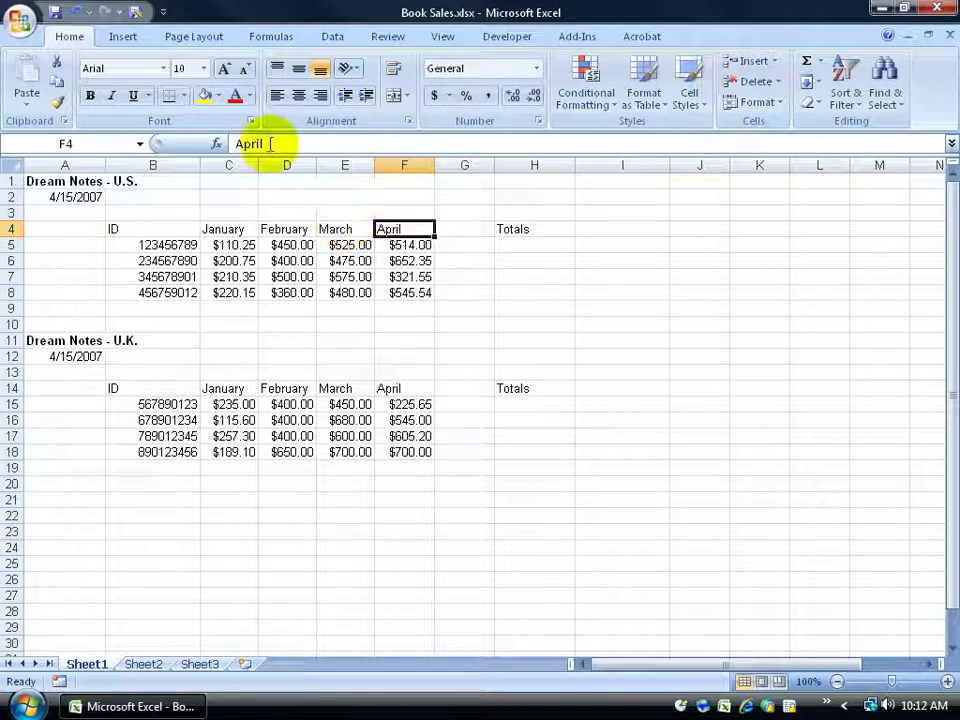
left_click(420, 292)
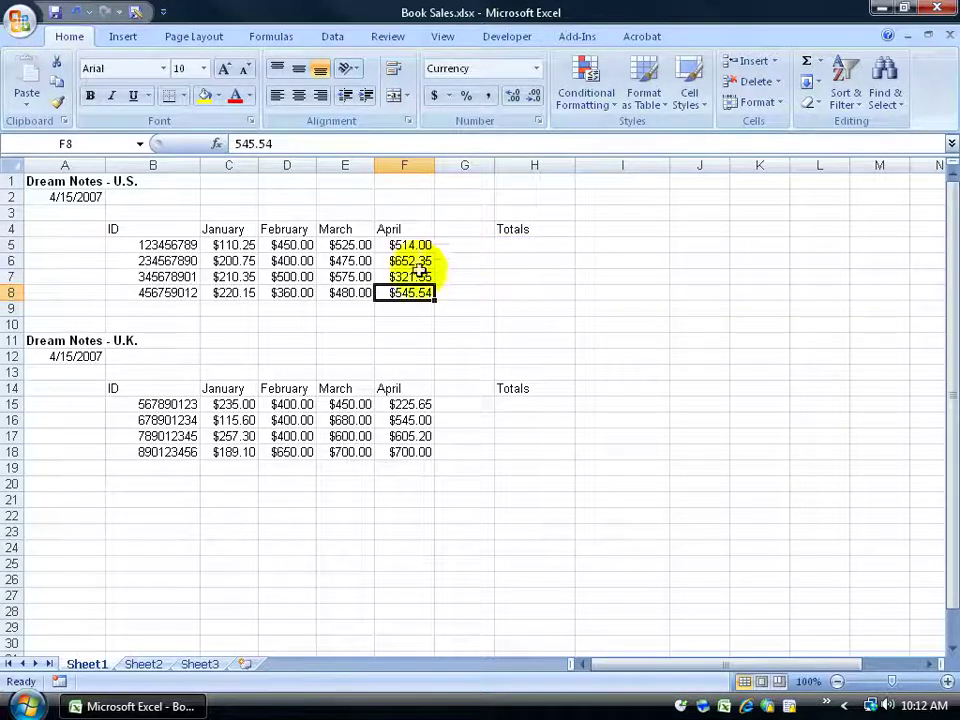
Open the U.S. title in A1 for editing with the text cursor directly after "Dream Notes"
left_click(74, 183)
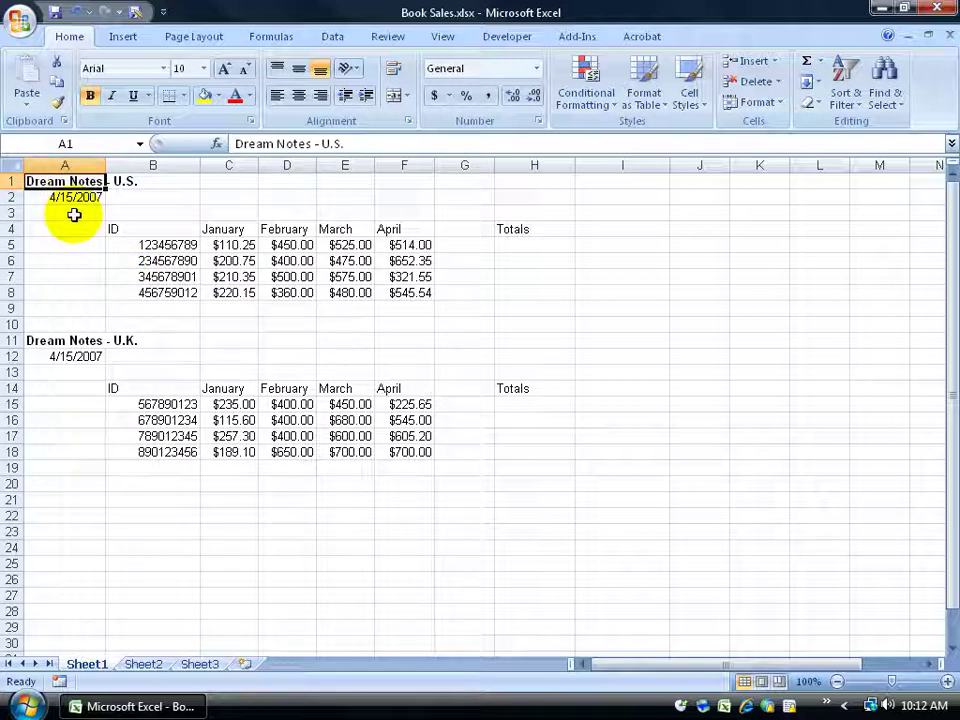
double_click(82, 181)
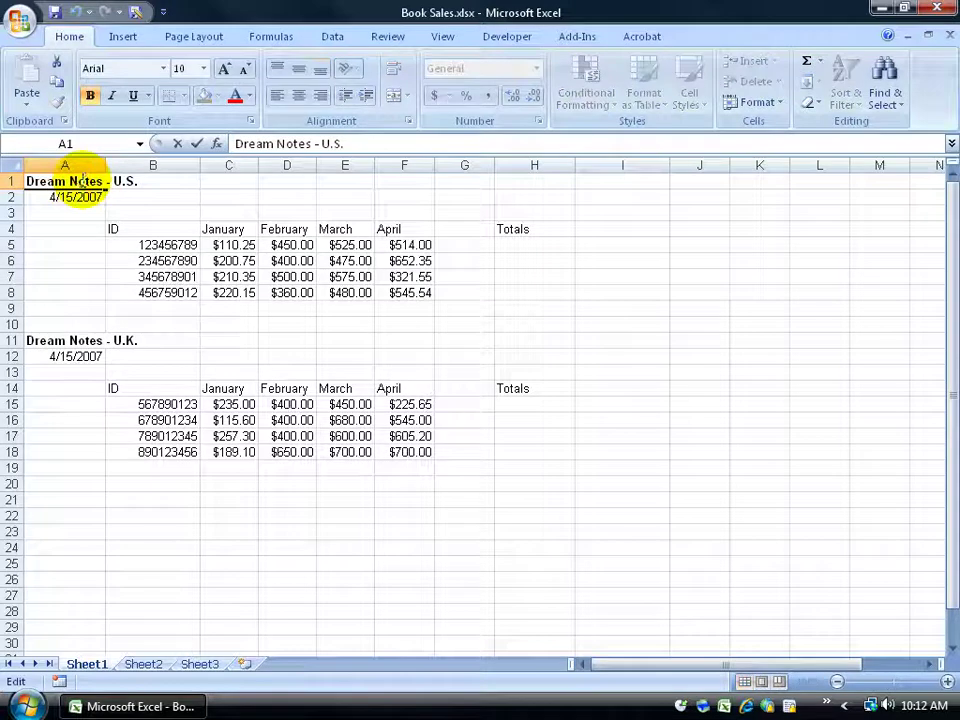
left_click(104, 182)
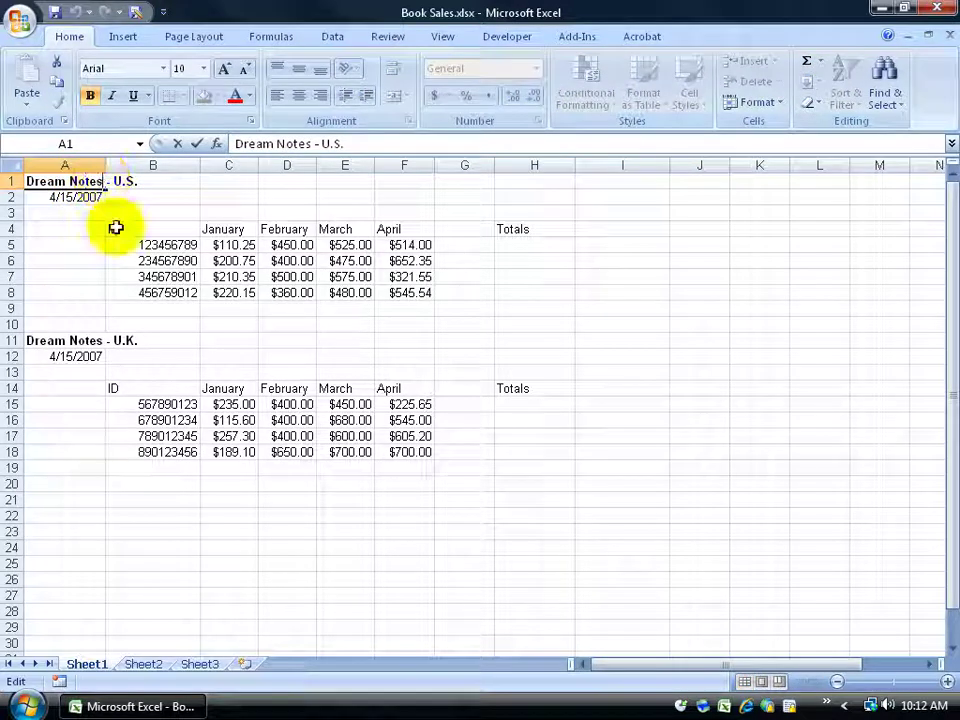
key("Escape")
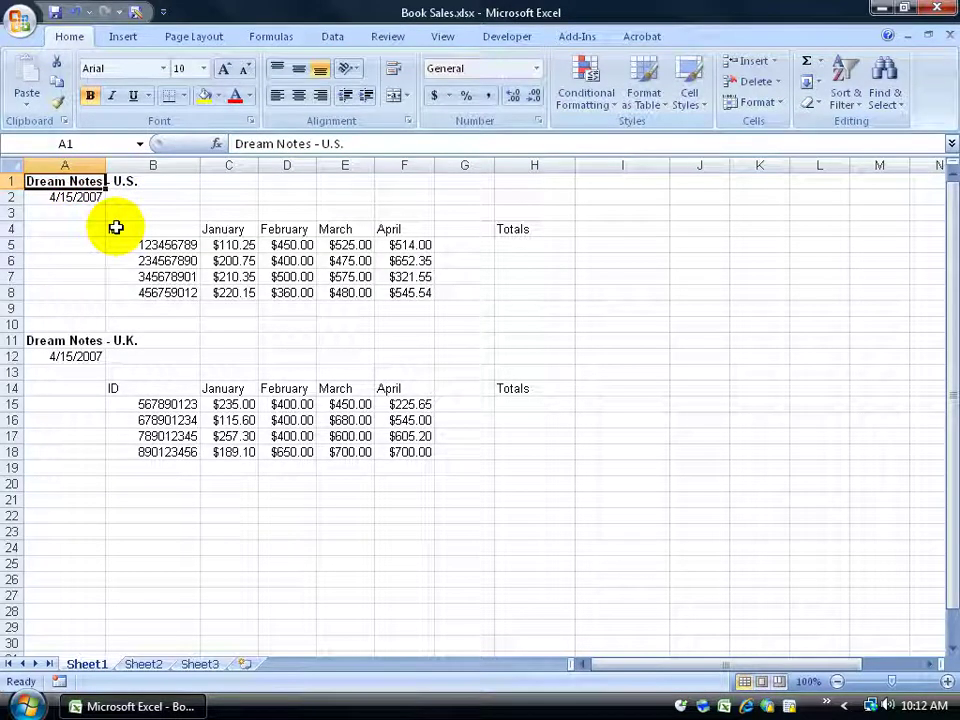
left_click(313, 143)
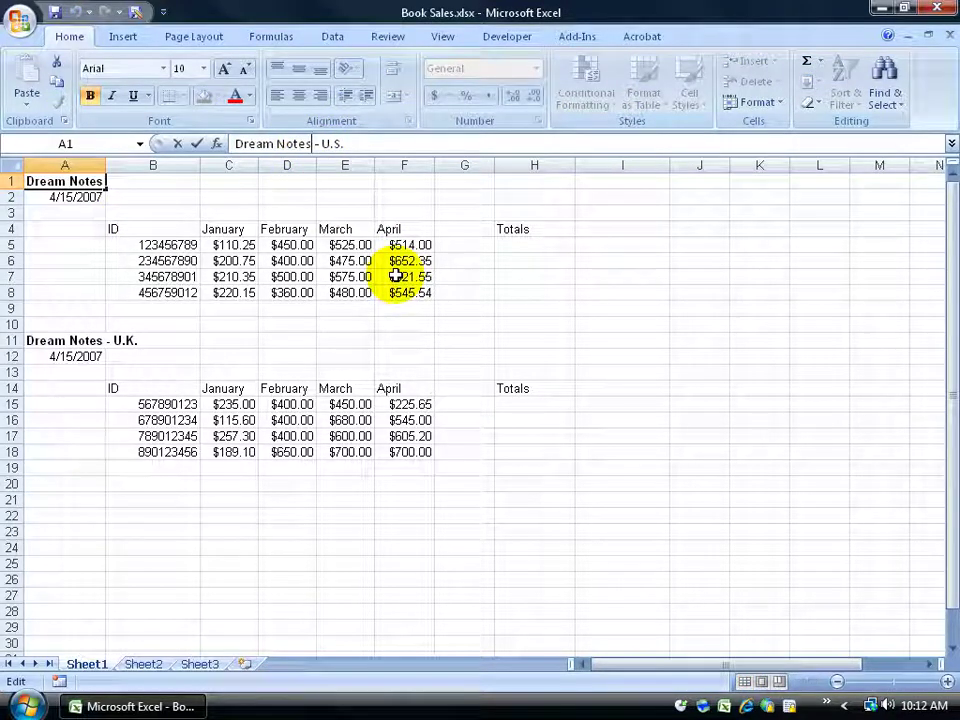
Insert the trade mark sign (™) from the Calibri Letterlike Symbols subset after "Dream Notes" in A1 and commit the title
left_click(128, 38)
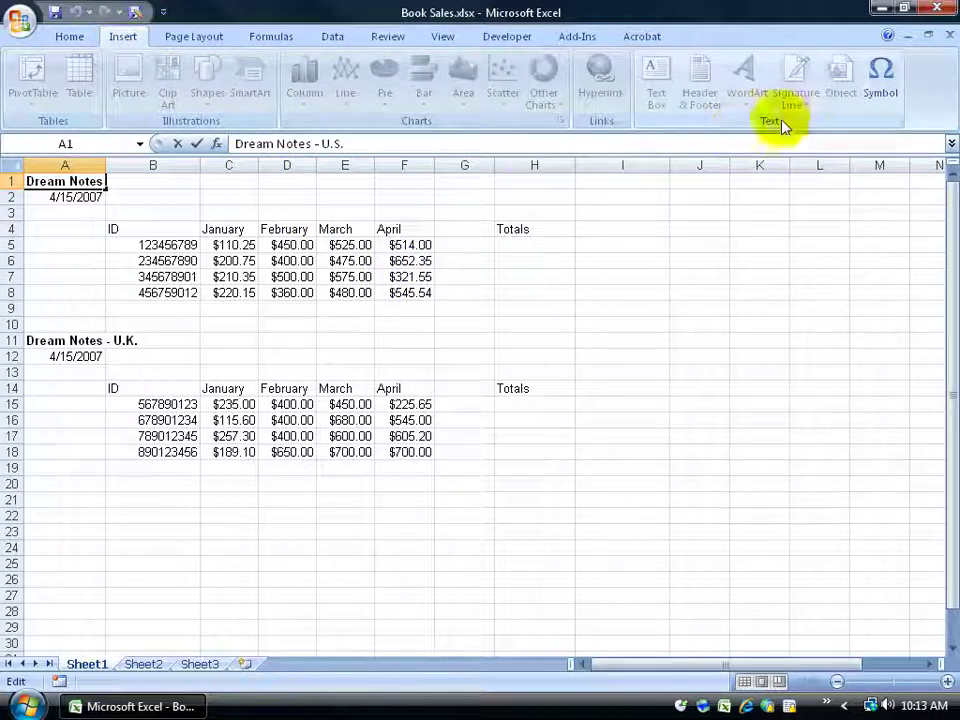
left_click(882, 80)
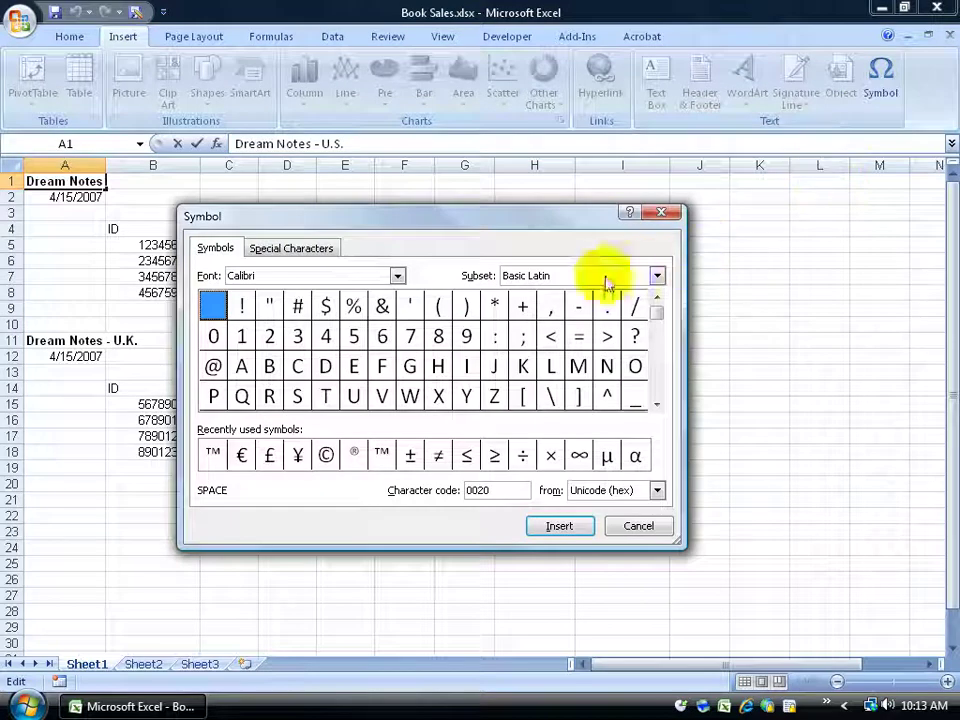
left_click(657, 277)
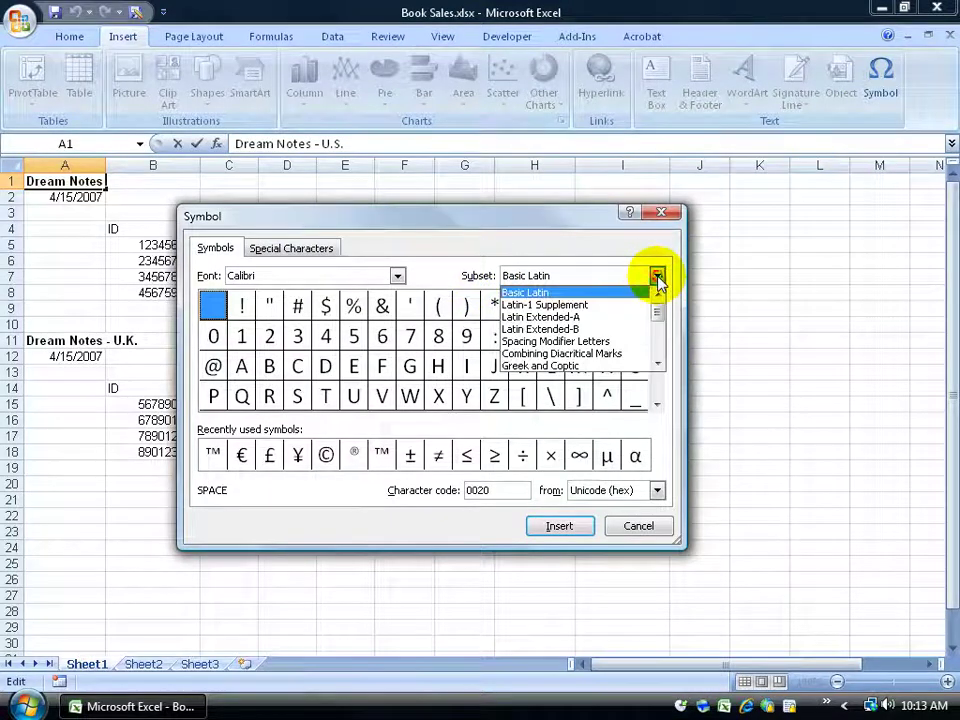
left_click_drag(664, 306, 664, 336)
left_click(596, 333)
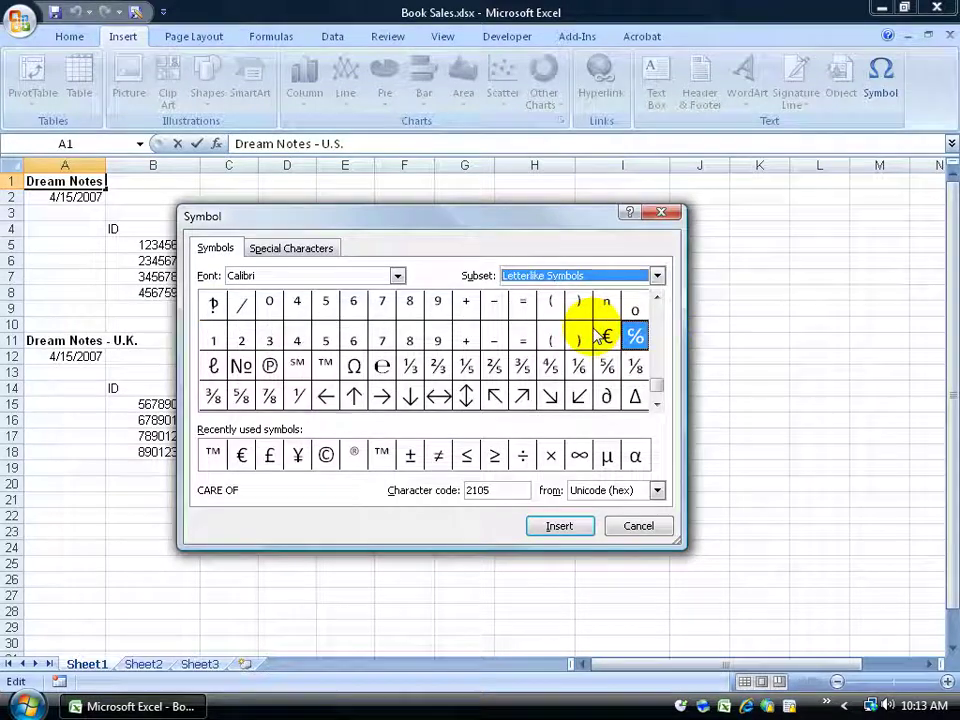
left_click(326, 366)
left_click(556, 527)
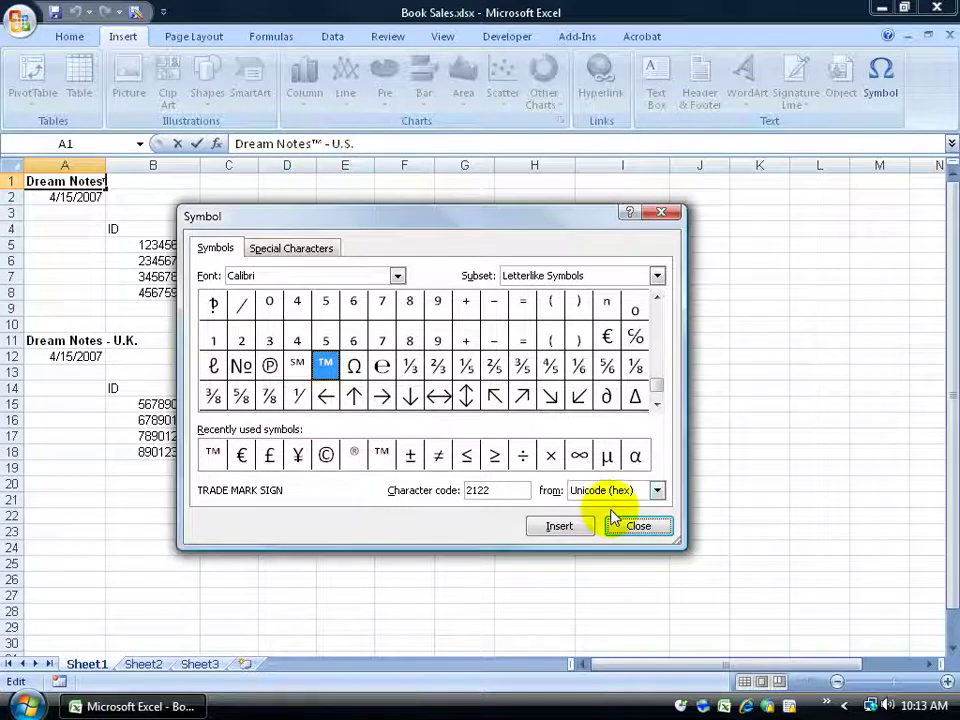
key("Escape")
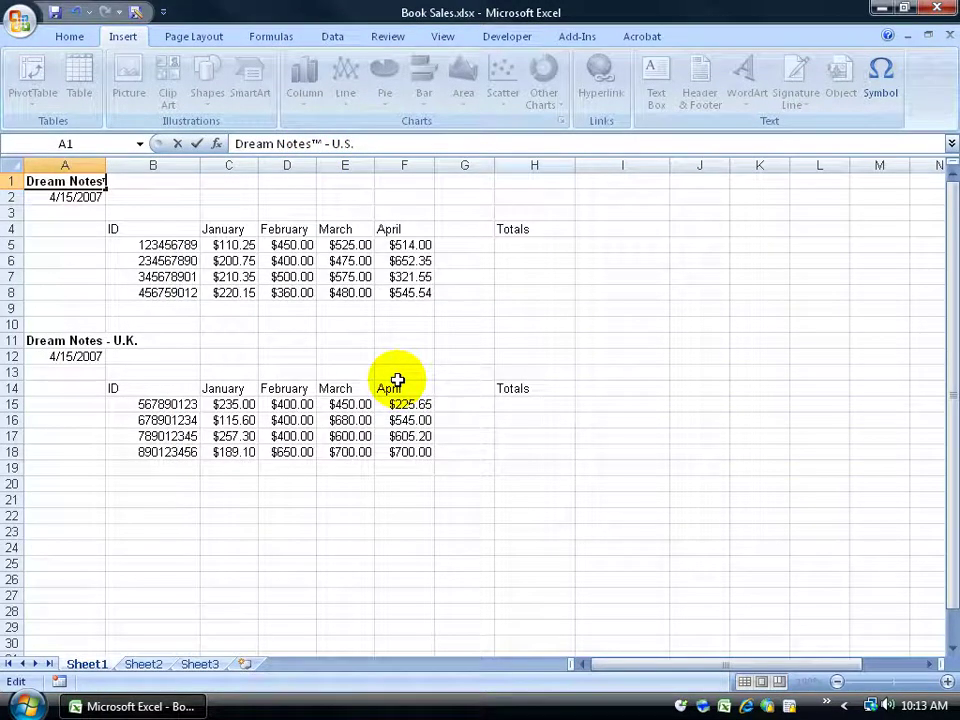
key("Return")
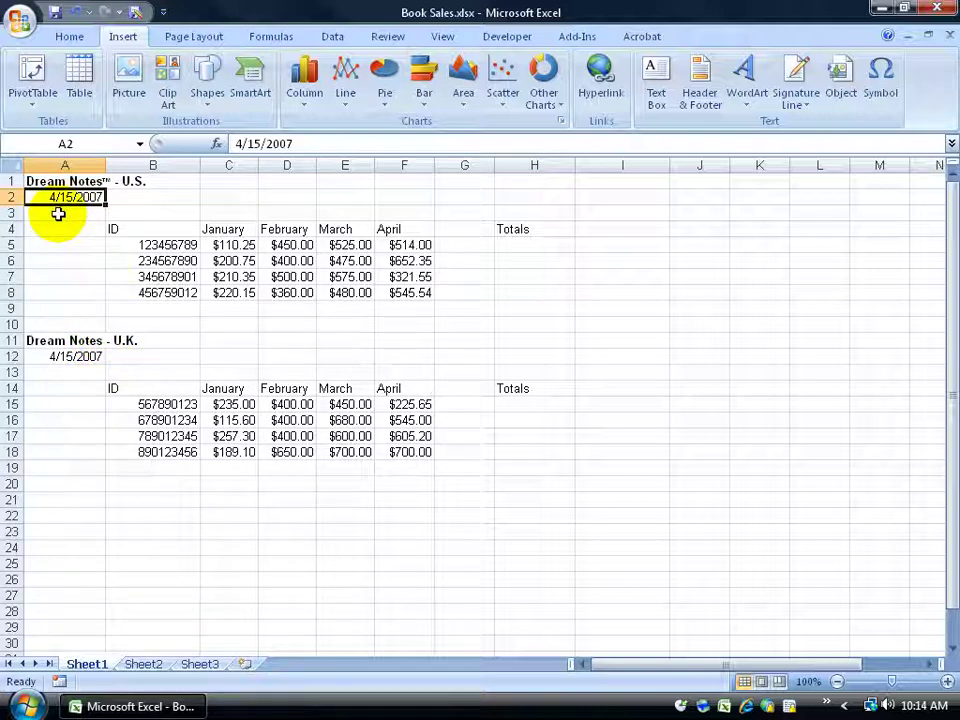
Insert a blank column before column A, ahead of the Dream Notes titles and dates
left_click(68, 163)
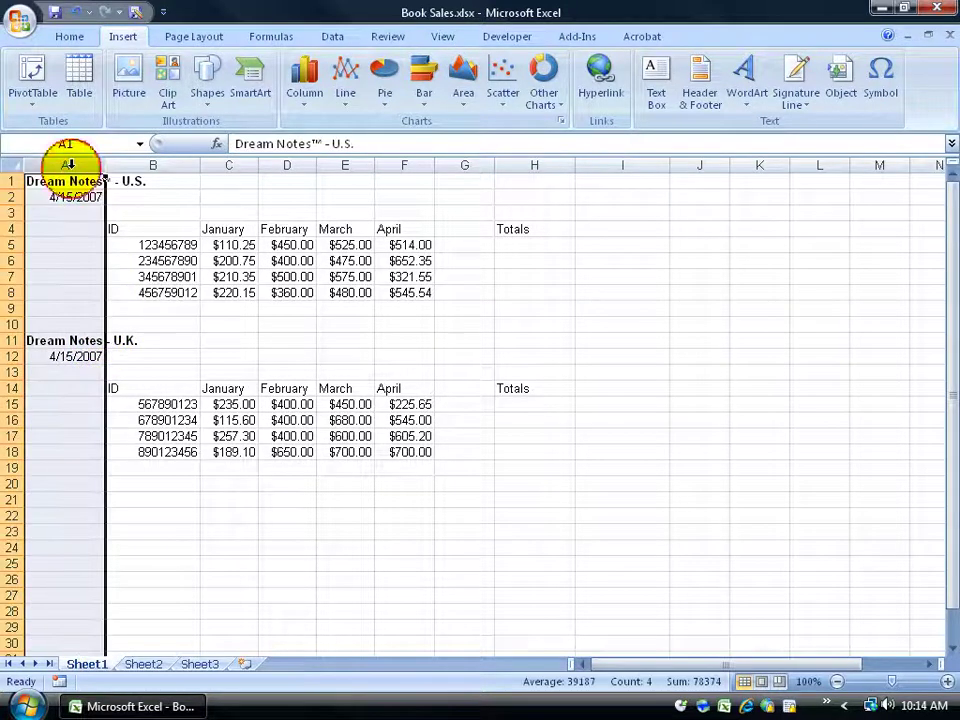
left_click(11, 181)
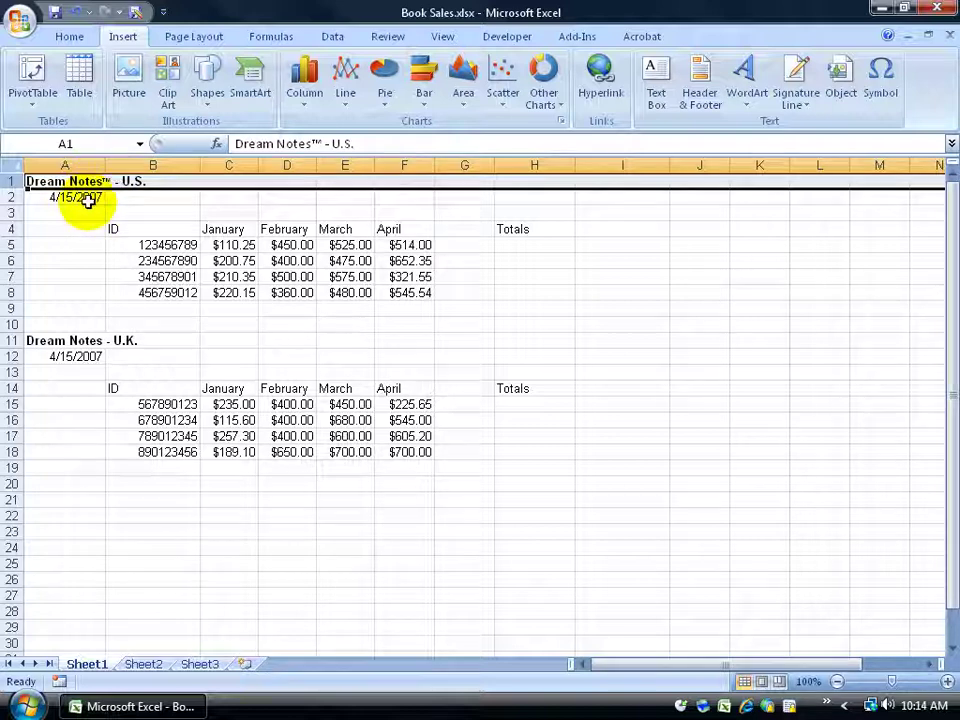
right_click(72, 165)
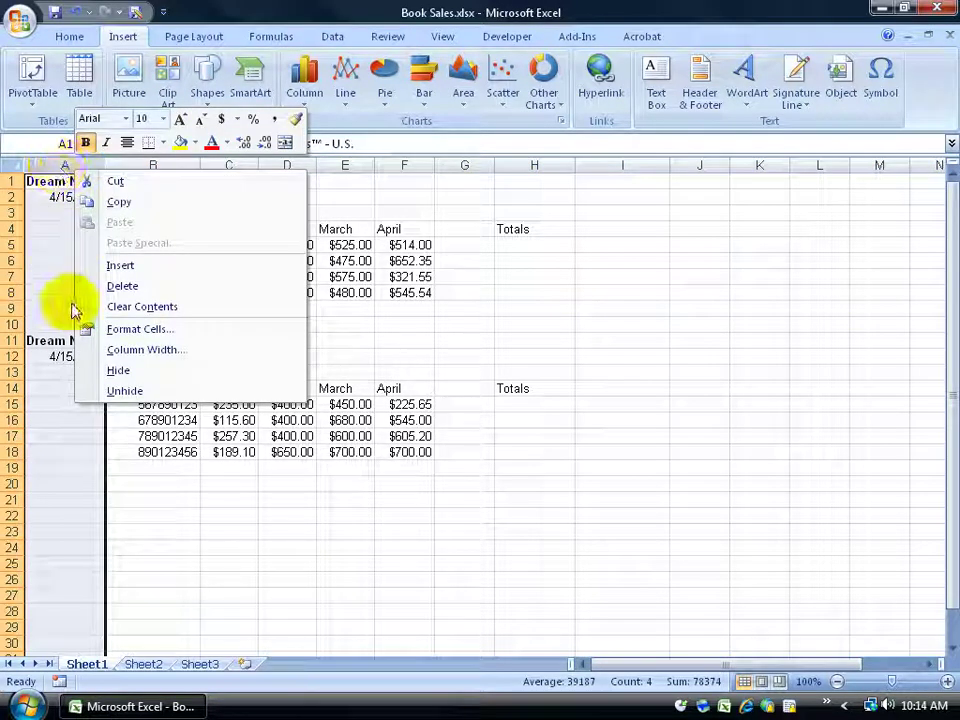
left_click(110, 265)
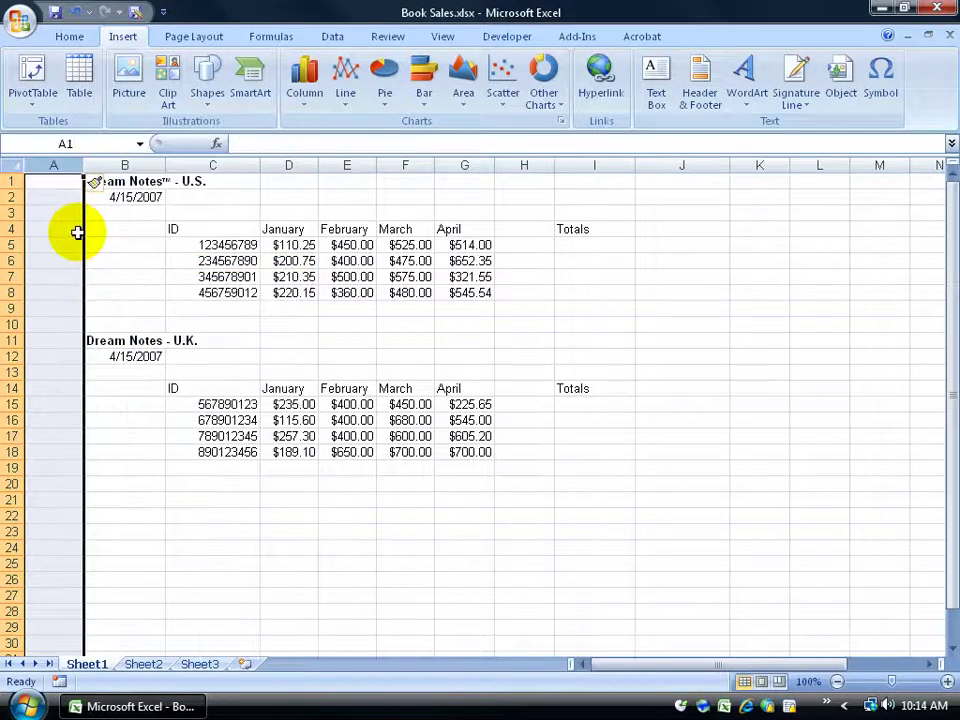
Insert a blank row above row 1, over the U.S. title
left_click(12, 181)
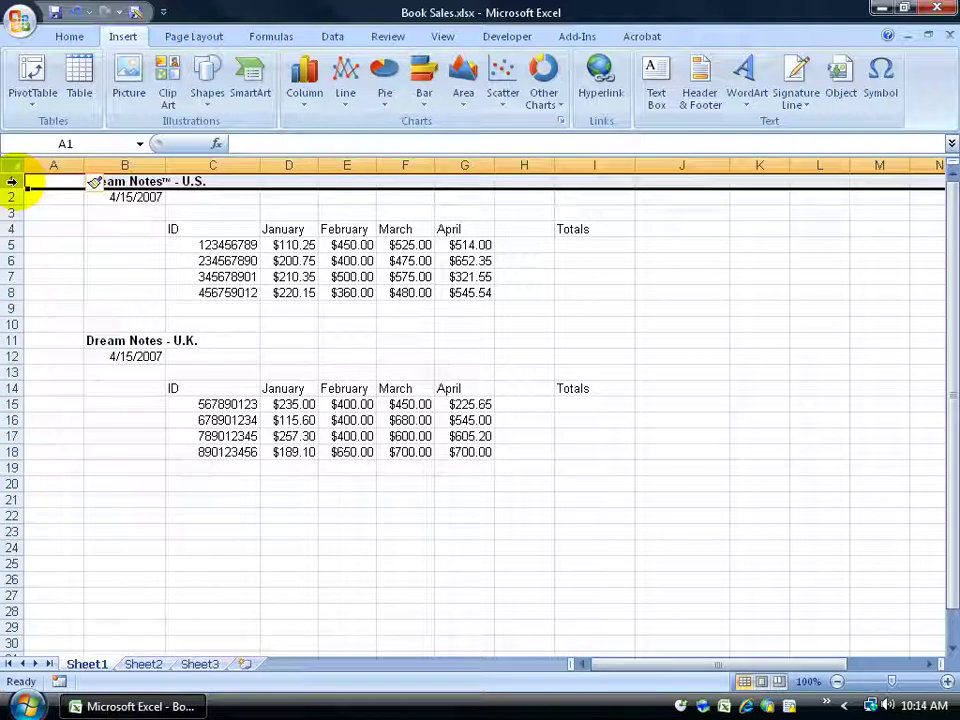
right_click(12, 181)
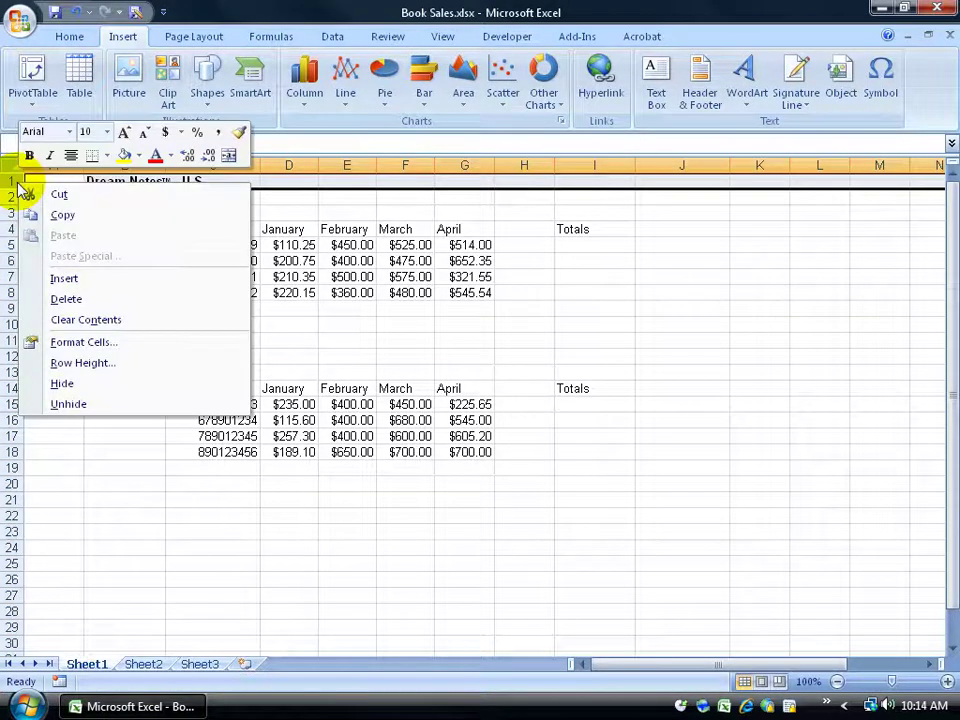
left_click(54, 274)
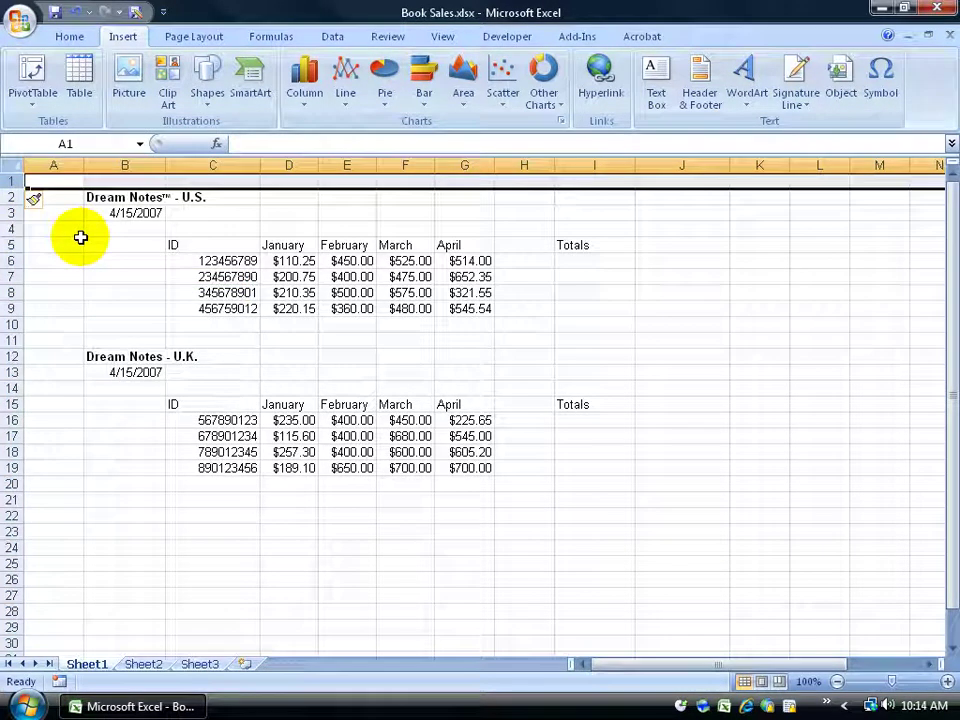
left_click(97, 199)
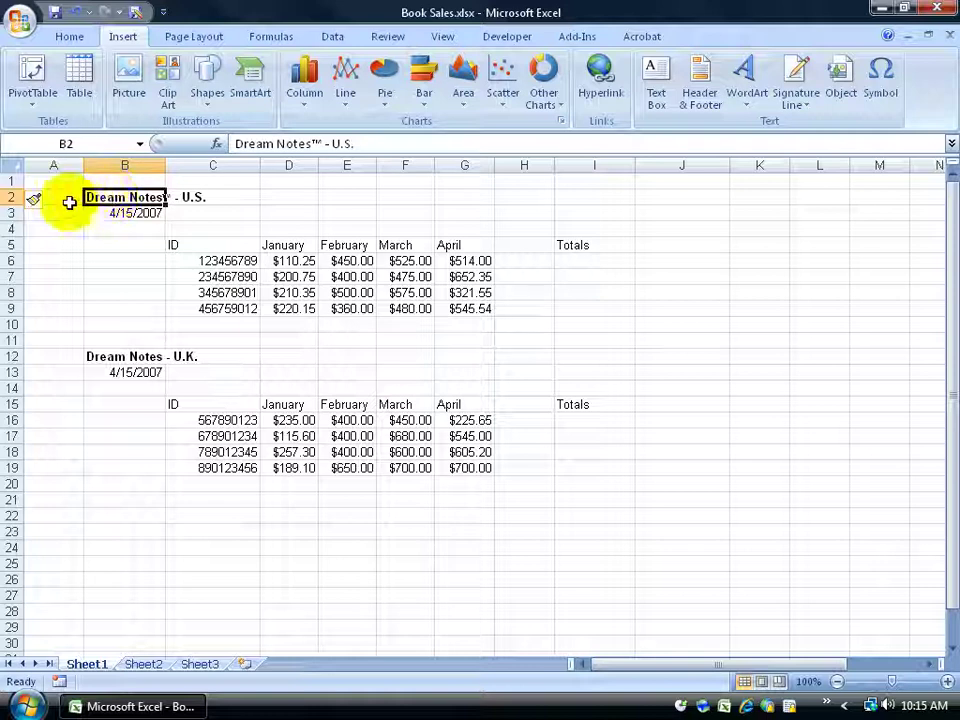
left_click(70, 213)
left_click(60, 277)
left_click(55, 326)
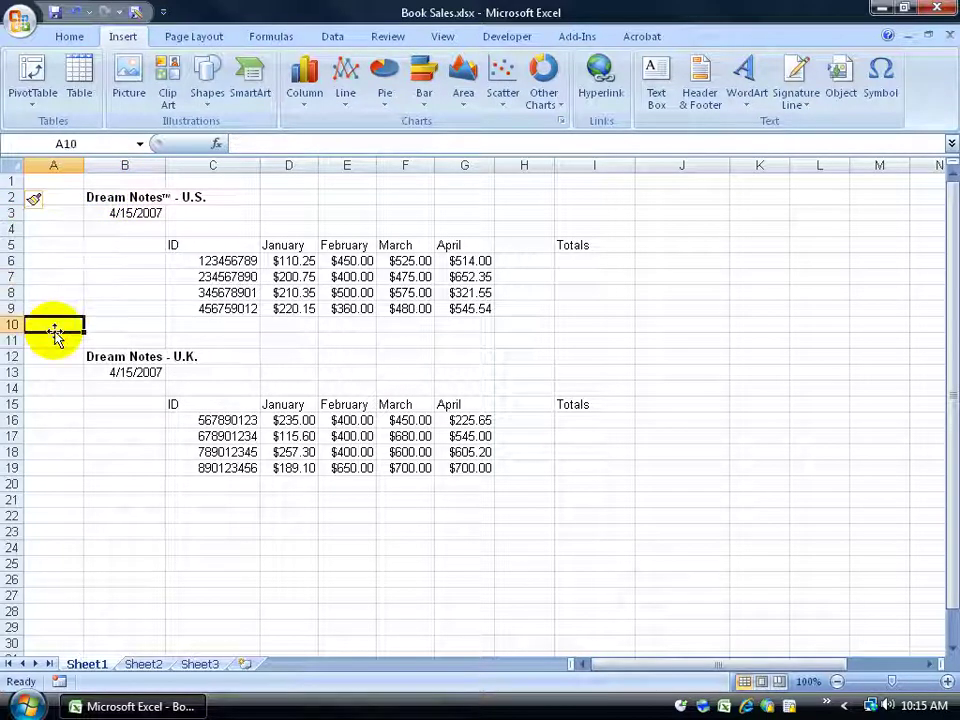
left_click(58, 163)
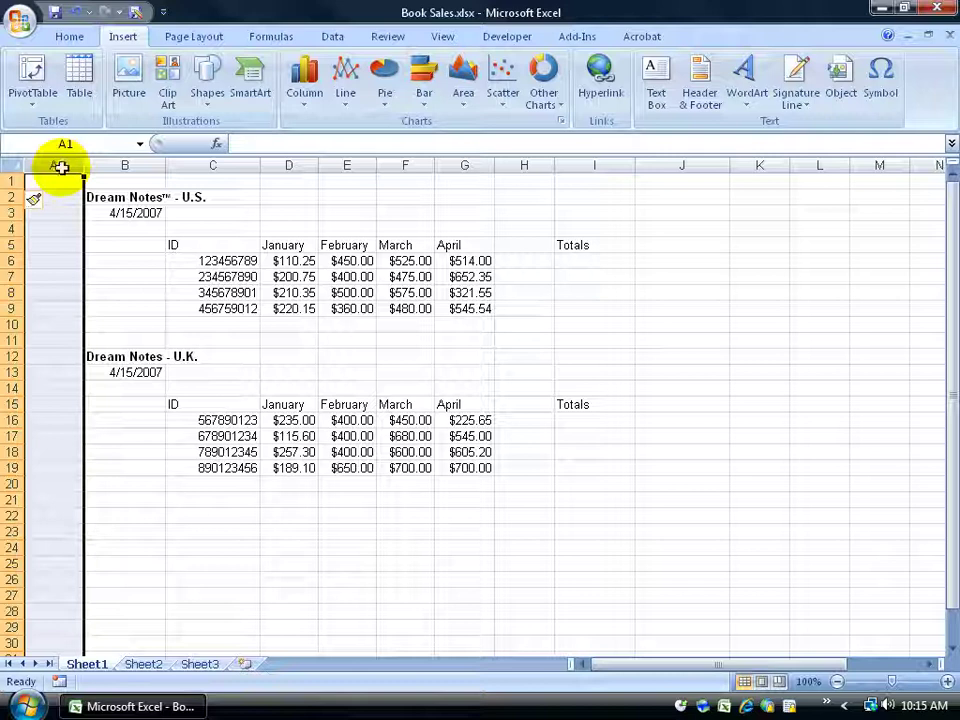
left_click(12, 340)
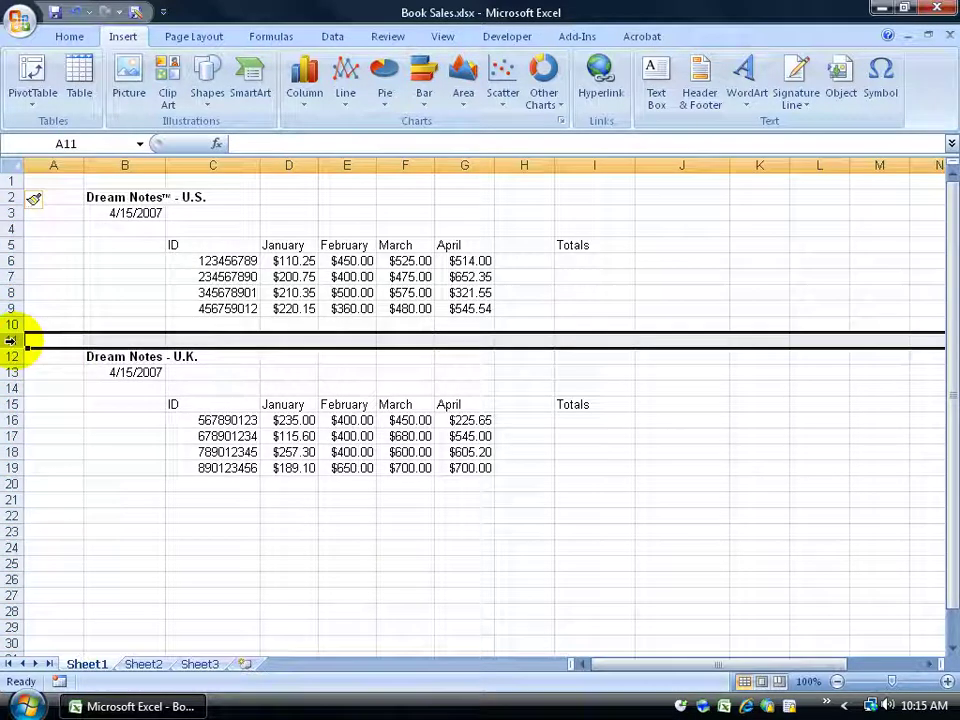
left_click(131, 244)
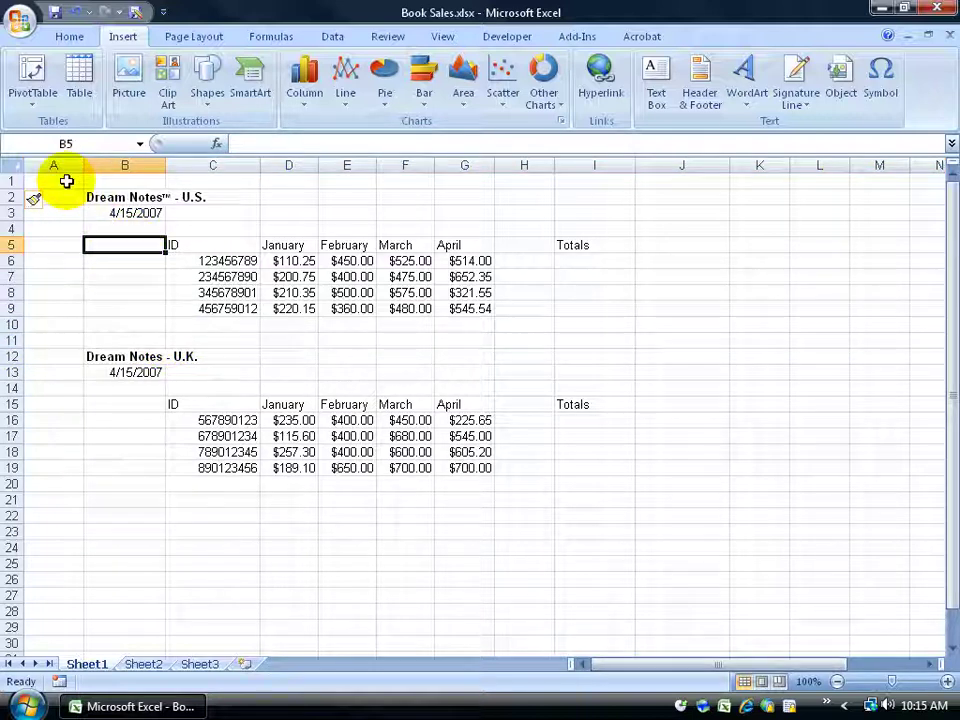
left_click_drag(66, 180, 60, 317)
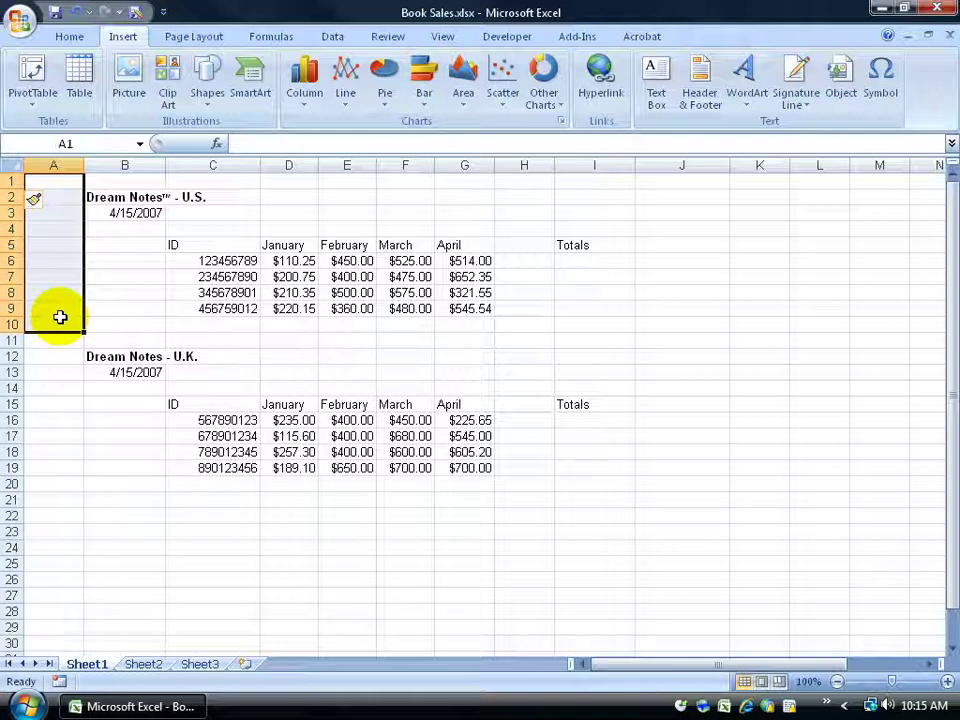
Undo the row insertion above the U.S. title and delete the blank column A
left_click(78, 20)
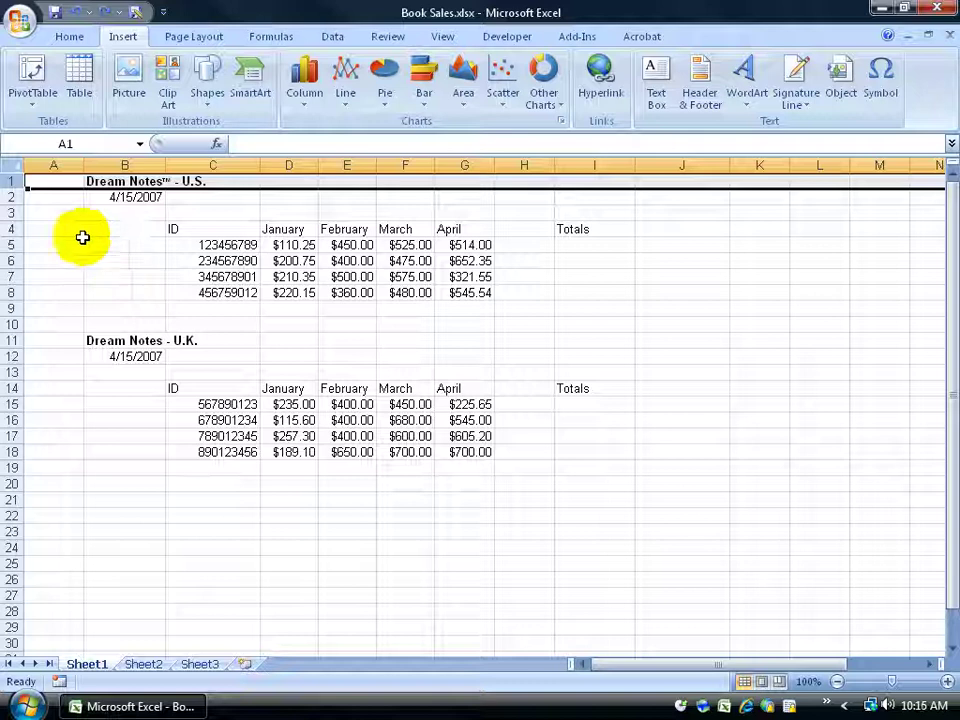
left_click(55, 165)
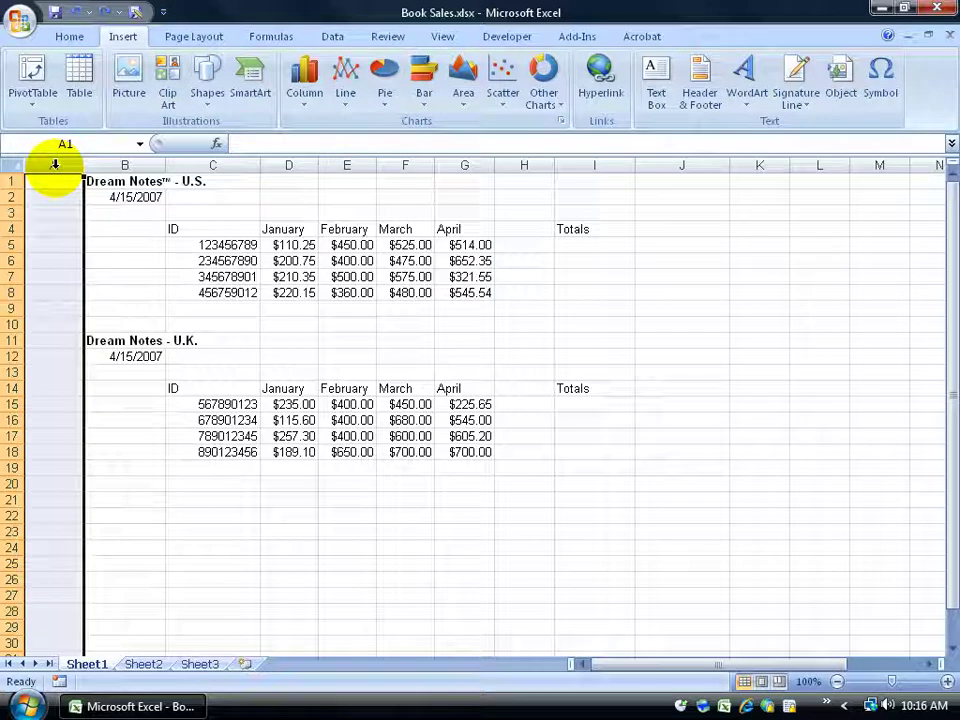
right_click(55, 165)
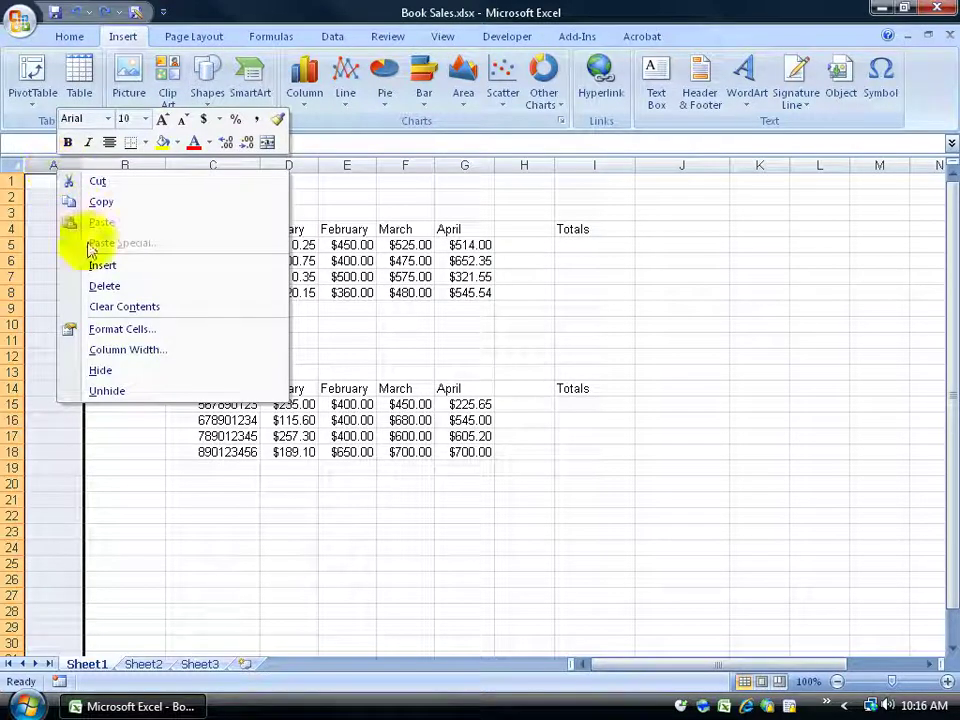
left_click(100, 285)
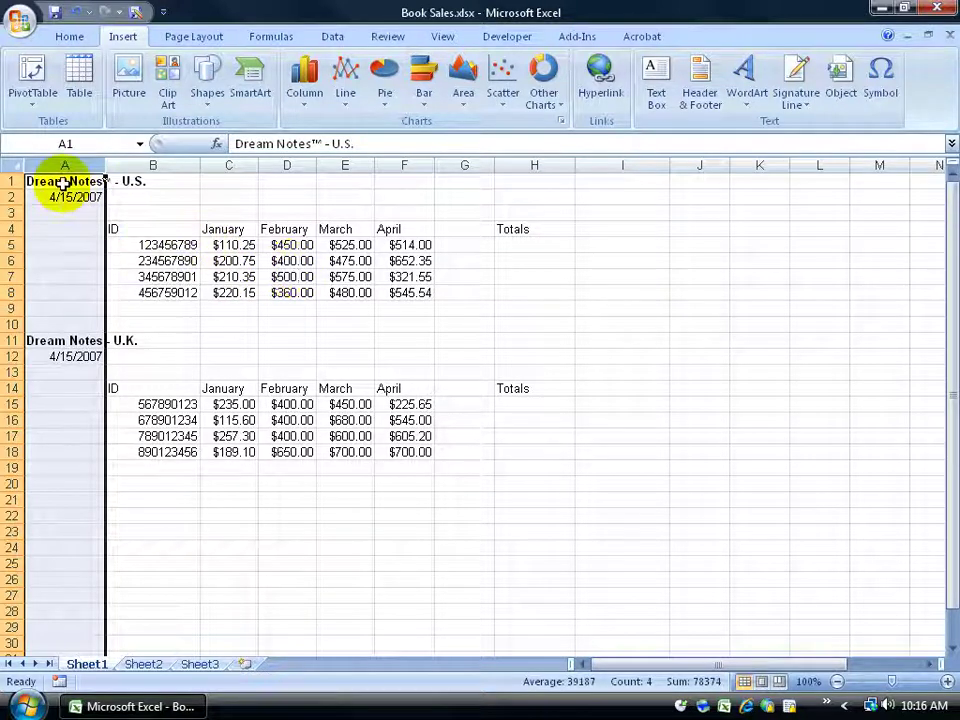
Insert two blank rows, one at a time, above the U.S. title in row 1, and undo both insertions
left_click(14, 181)
left_click(65, 165)
left_click(64, 179)
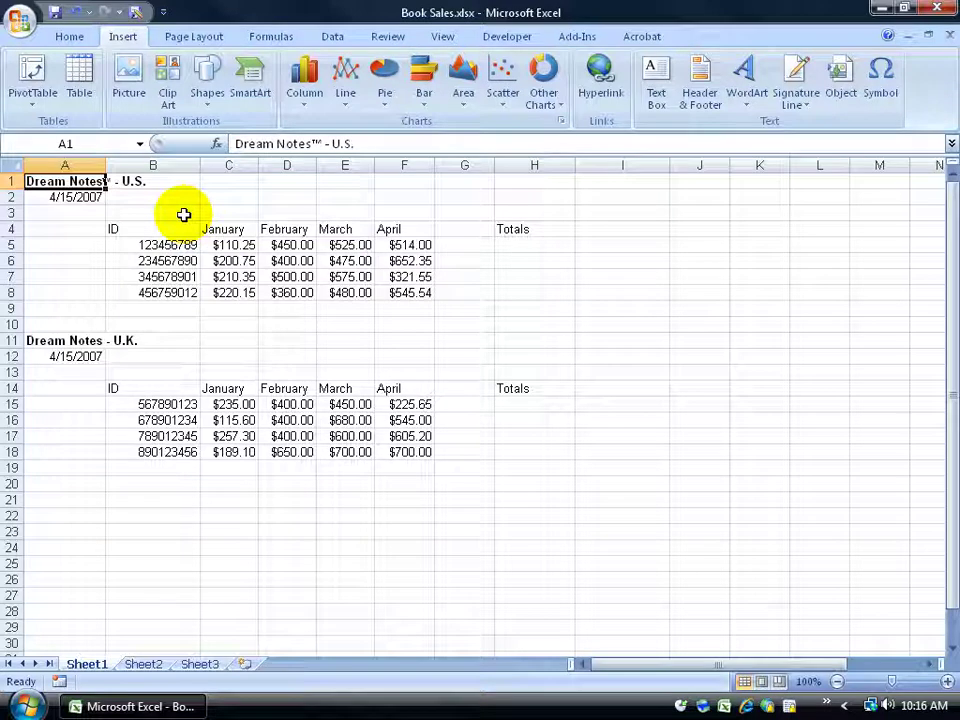
right_click(10, 181)
left_click(62, 277)
right_click(14, 182)
left_click(63, 279)
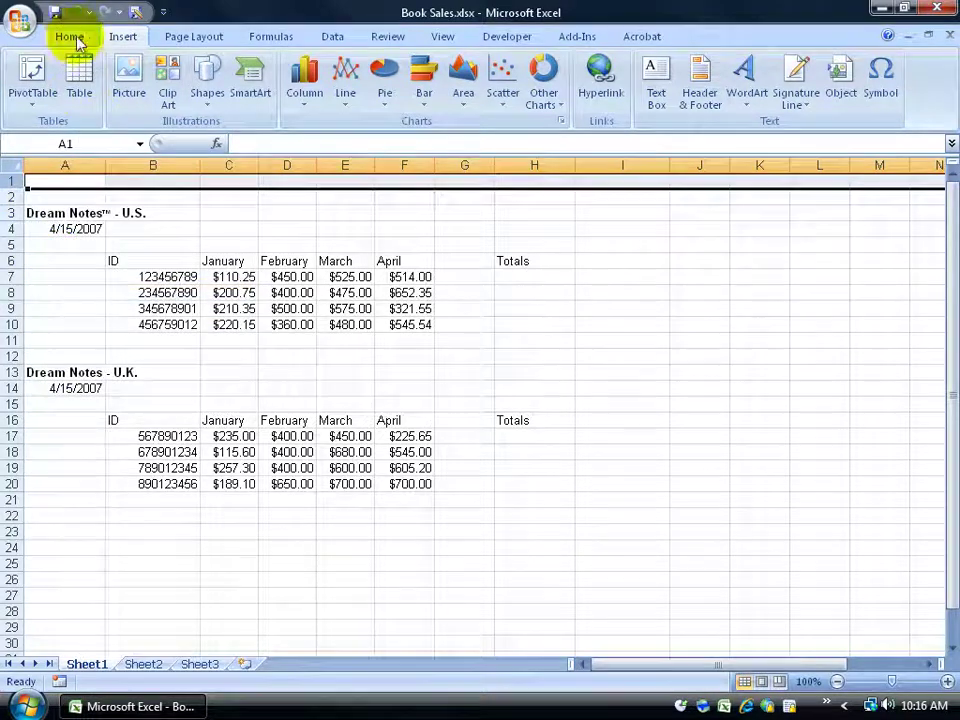
left_click(76, 11)
left_click(76, 11)
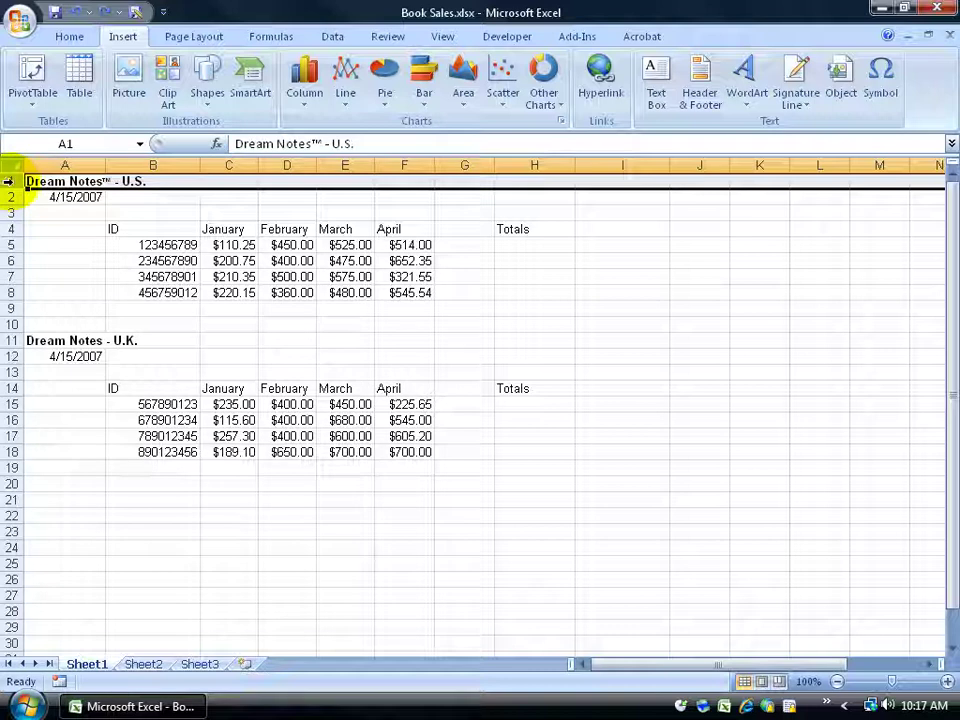
Insert four blank rows at once above the U.S. title, and delete those four rows again
left_click_drag(8, 181, 10, 228)
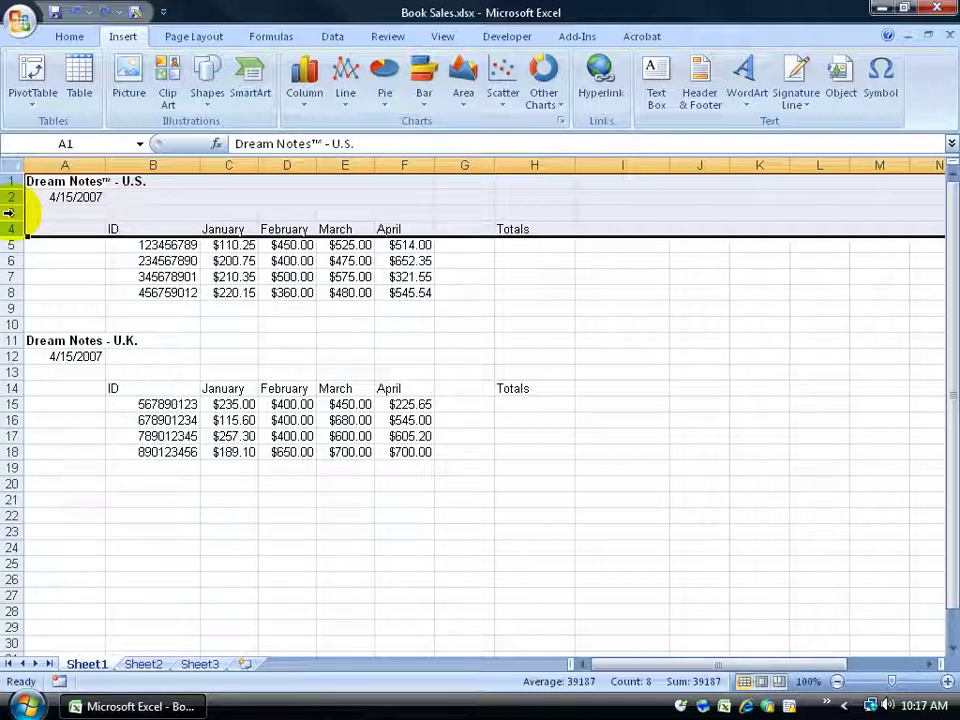
right_click(10, 212)
left_click(62, 309)
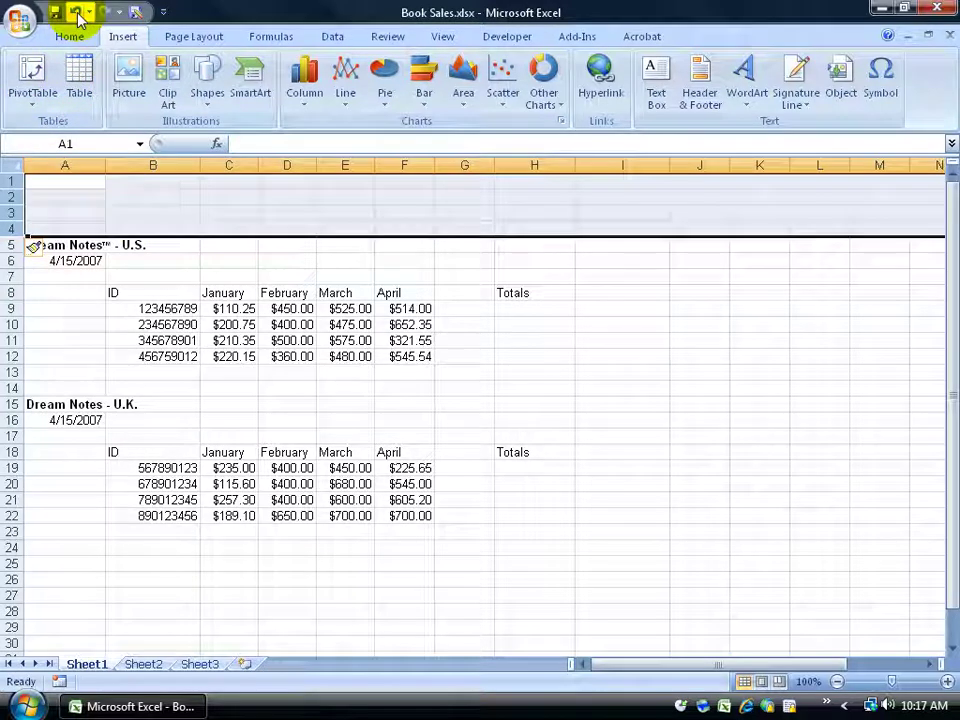
right_click(13, 199)
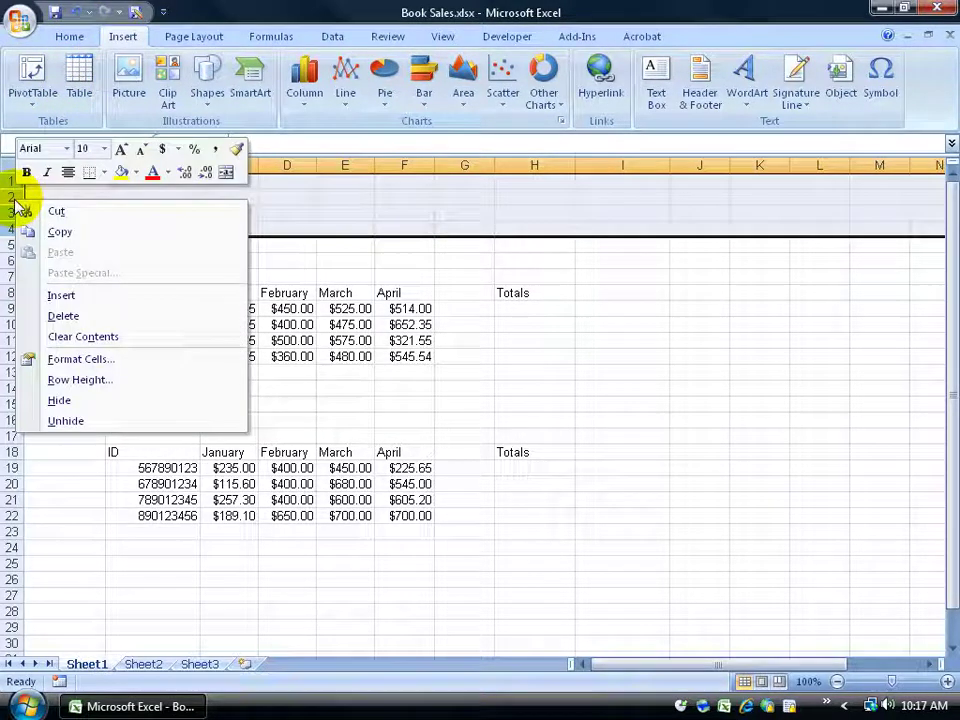
left_click(62, 315)
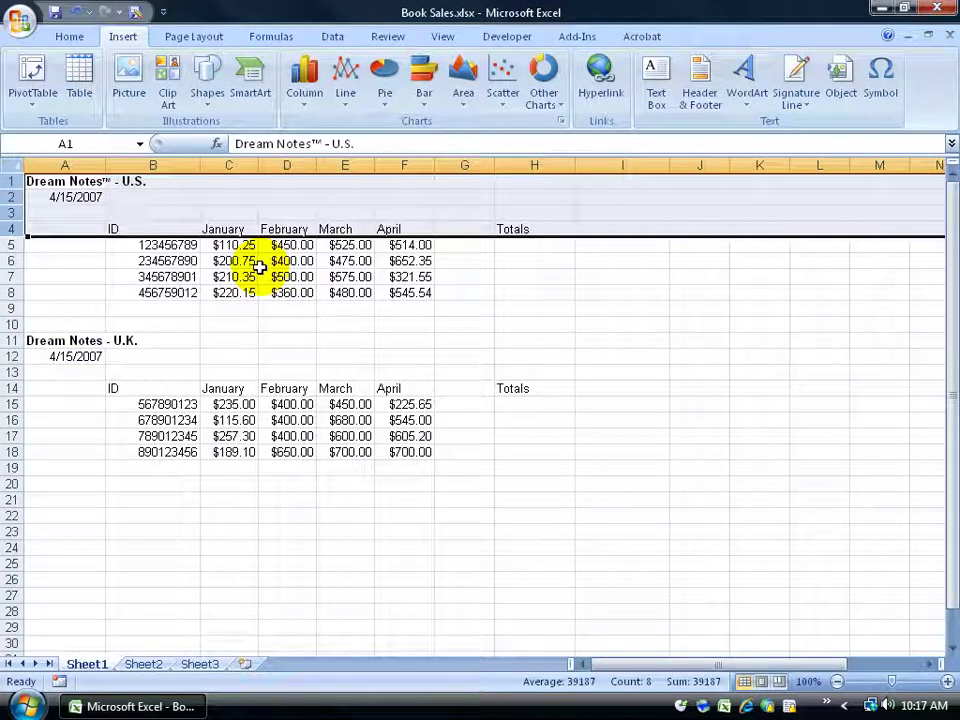
Insert a blank sheet row above the U.S. table's header row, using the ID cell B4 as the reference
left_click(185, 228)
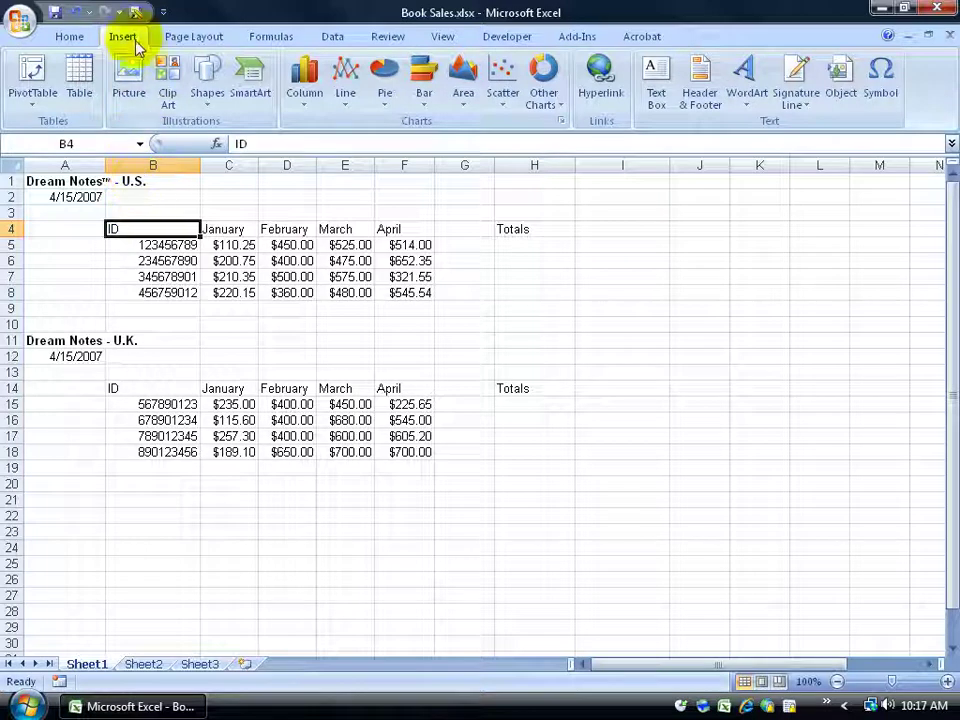
left_click(70, 36)
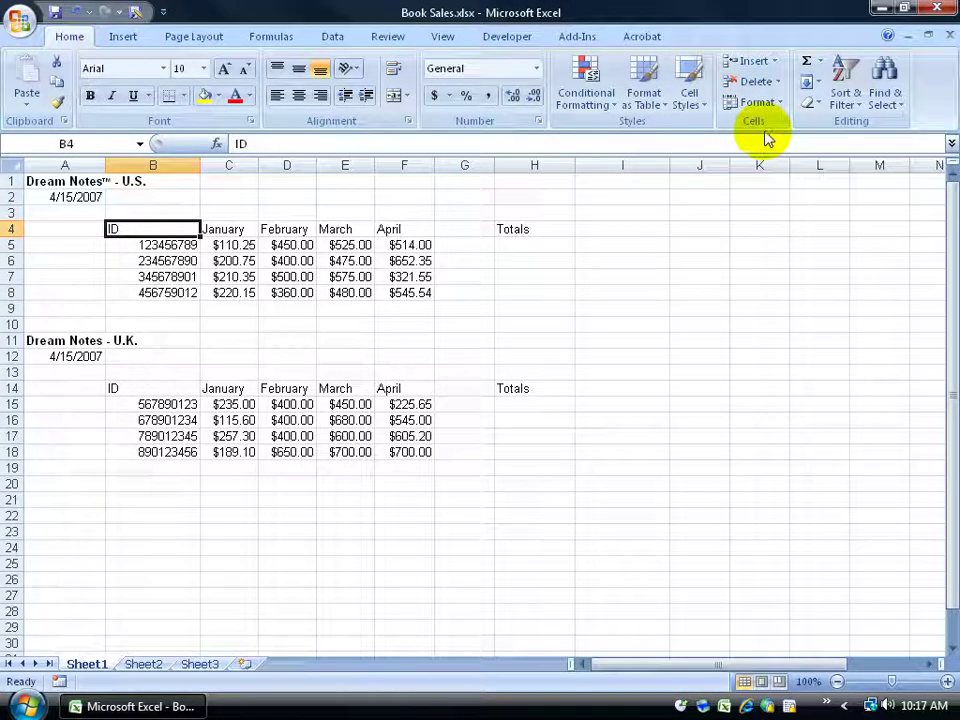
left_click(775, 62)
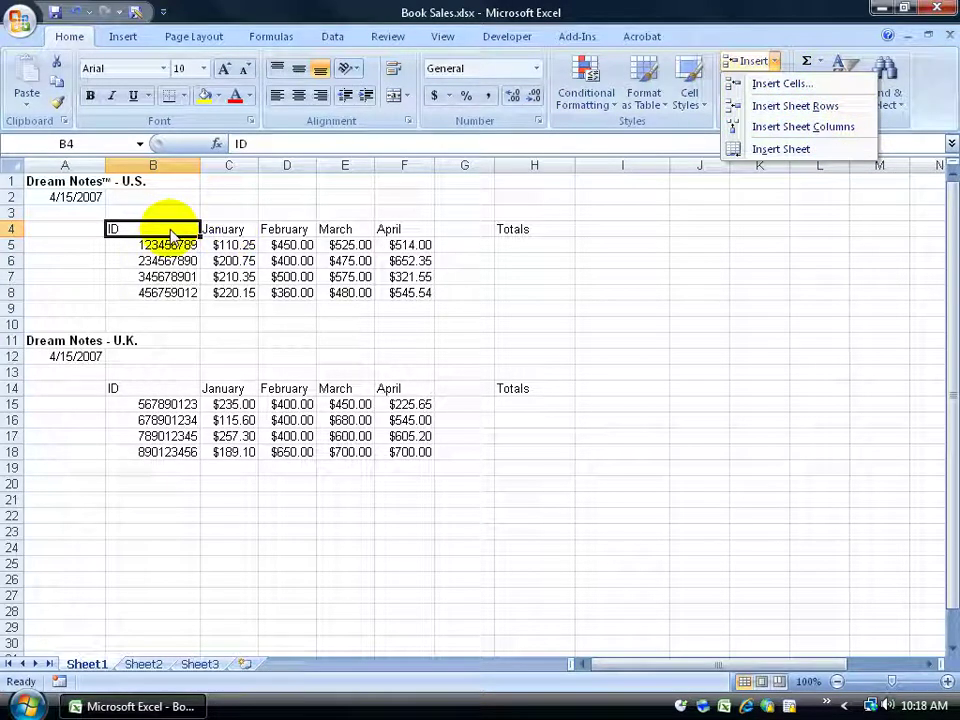
left_click(797, 113)
left_click(9, 228)
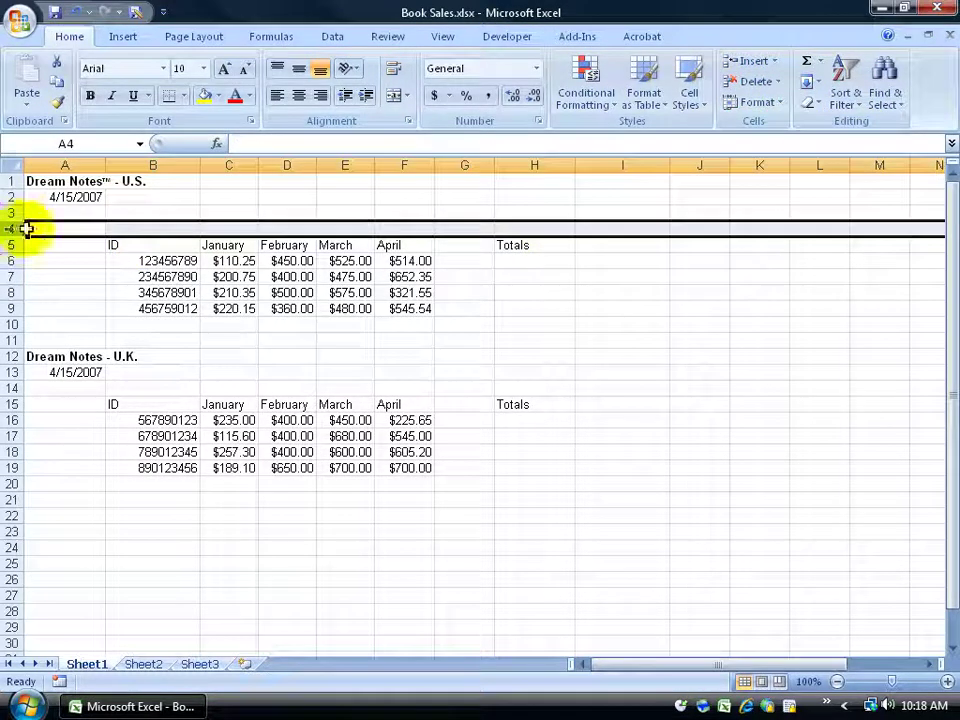
Insert a blank sheet column before the ID column from cell B4, and undo the insertion
left_click(133, 229)
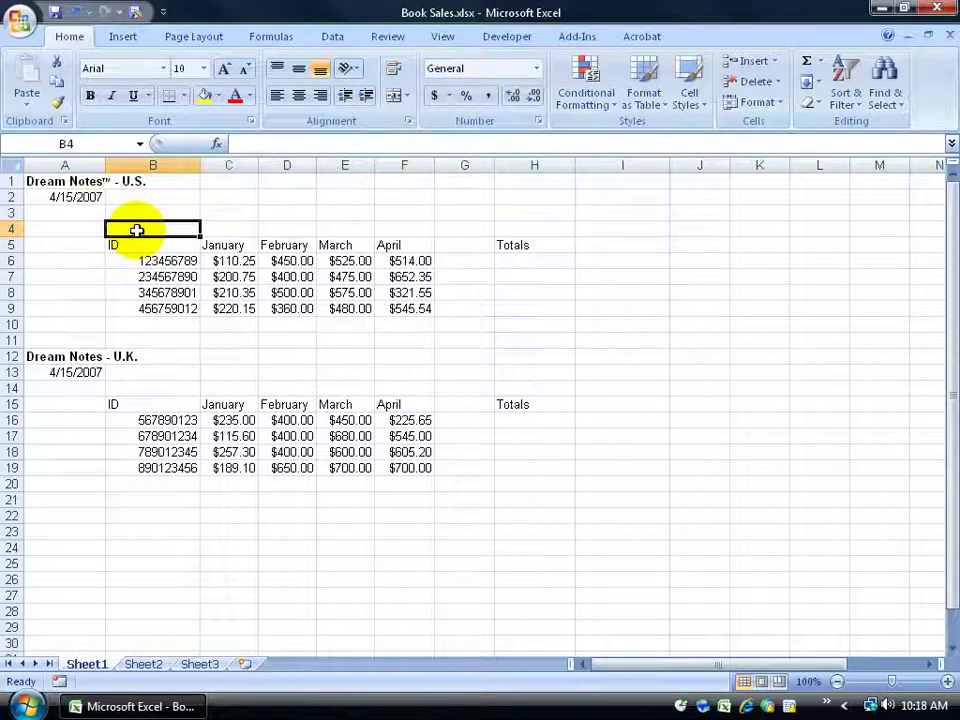
left_click(777, 61)
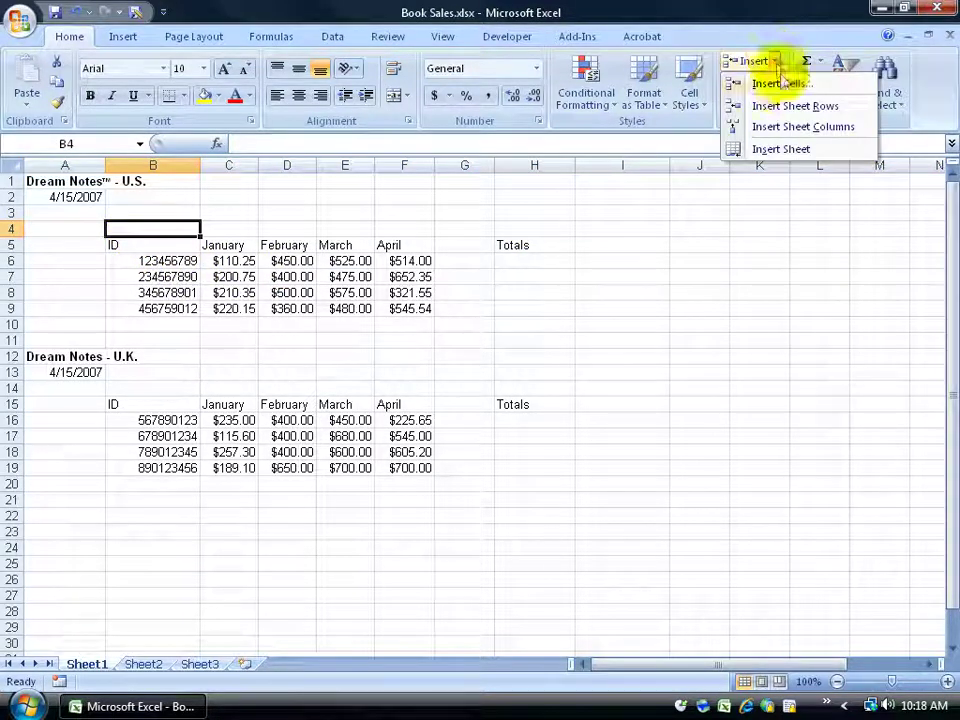
left_click(790, 127)
left_click(146, 165)
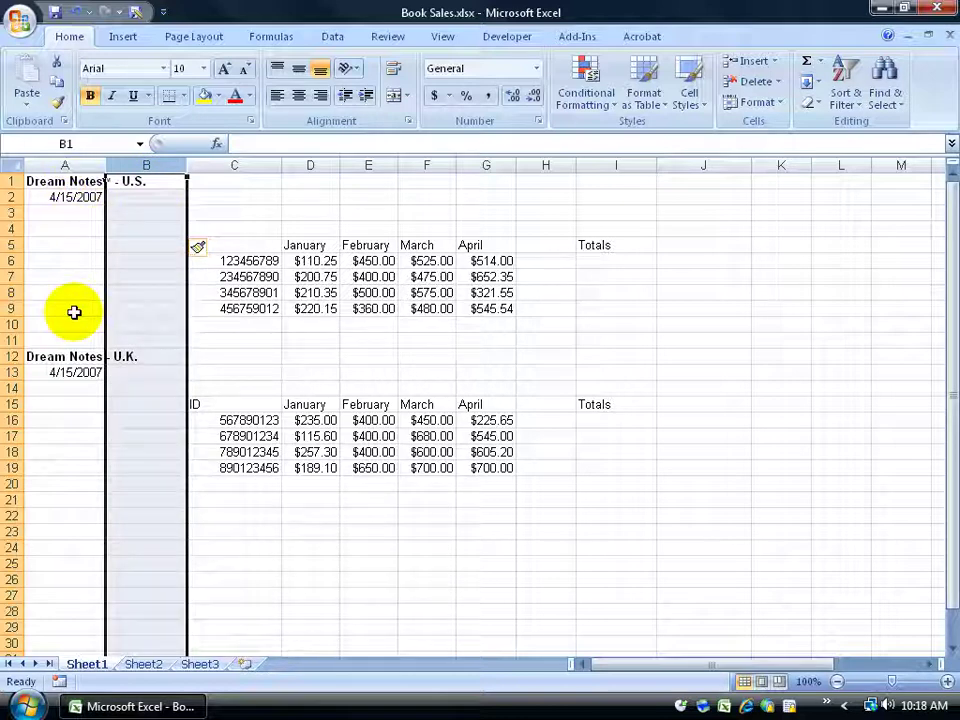
left_click(76, 12)
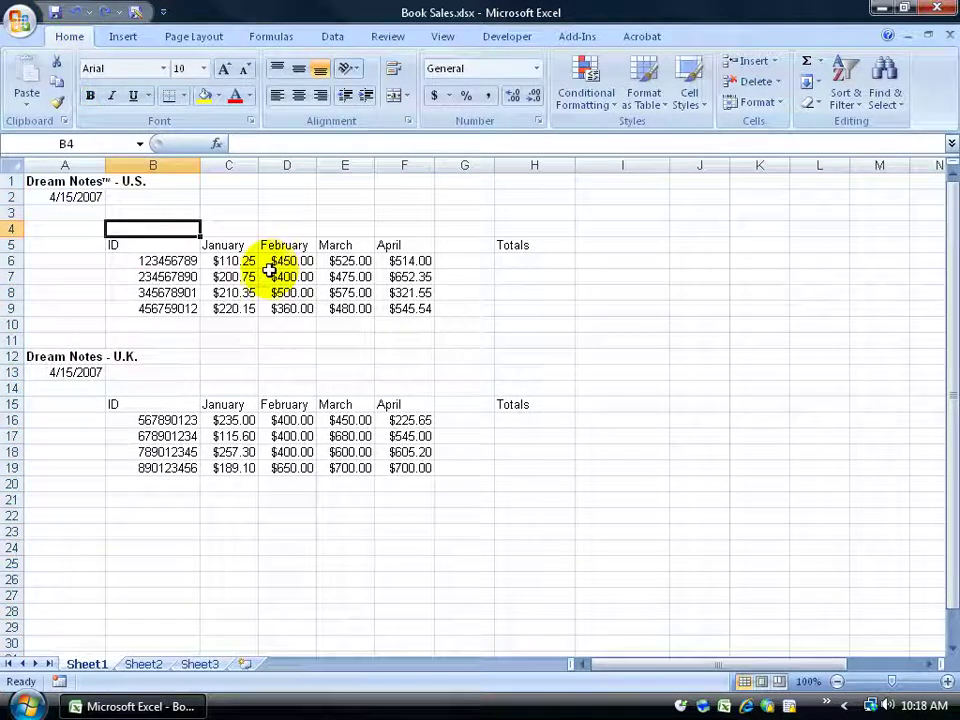
right_click(11, 261)
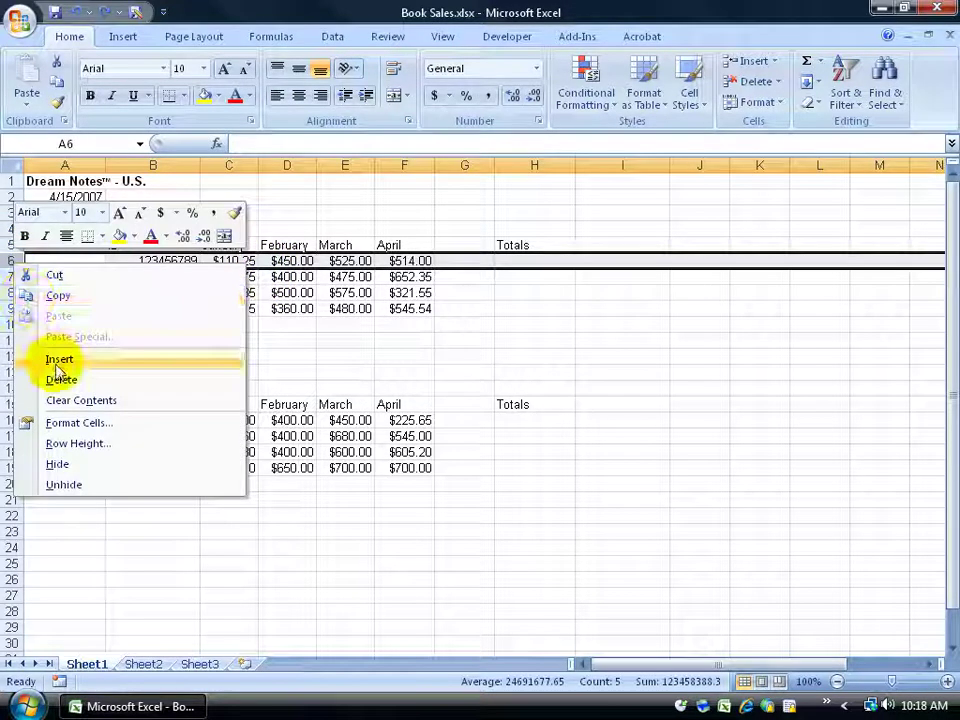
left_click(332, 306)
left_click(294, 312)
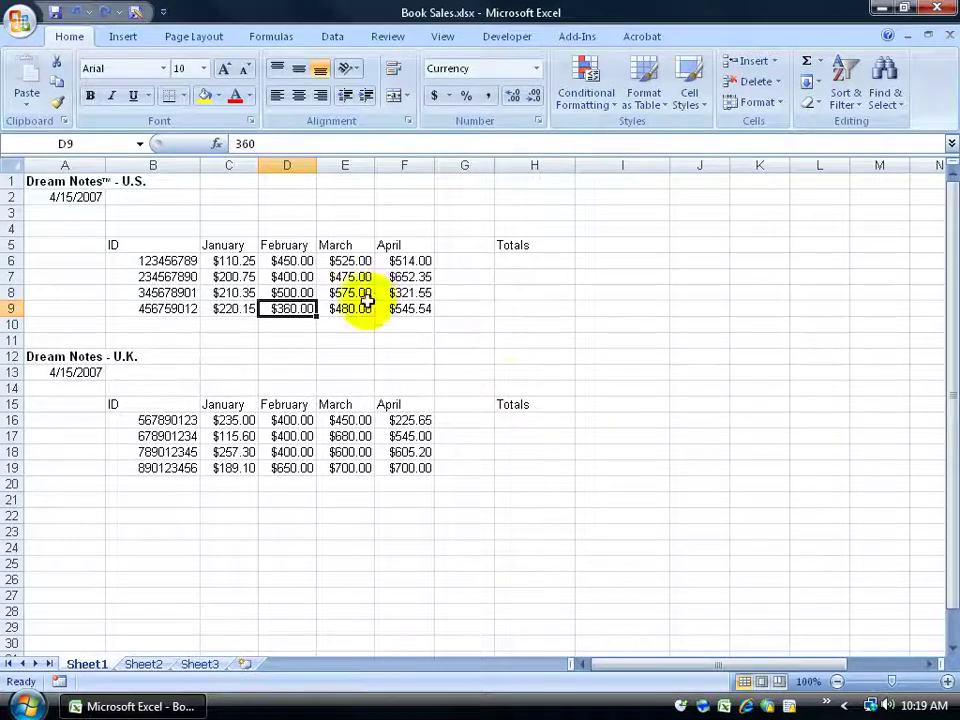
Examine the January cells C5:C9 in the U.S. table together with the adjoining month headers and ID cells
left_click_drag(228, 248, 206, 308)
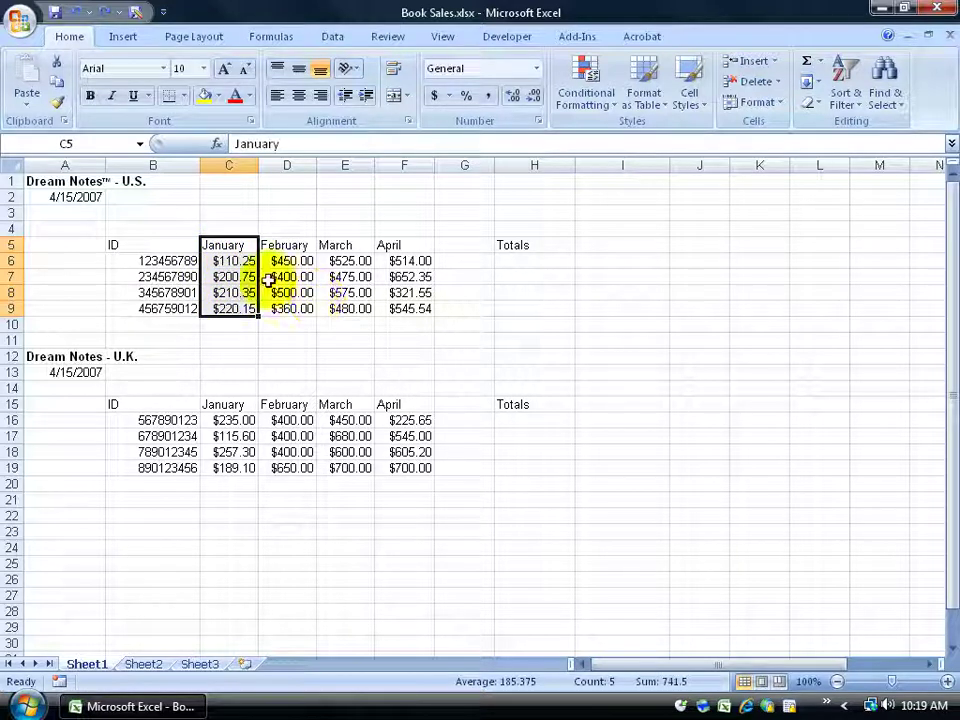
left_click(182, 260)
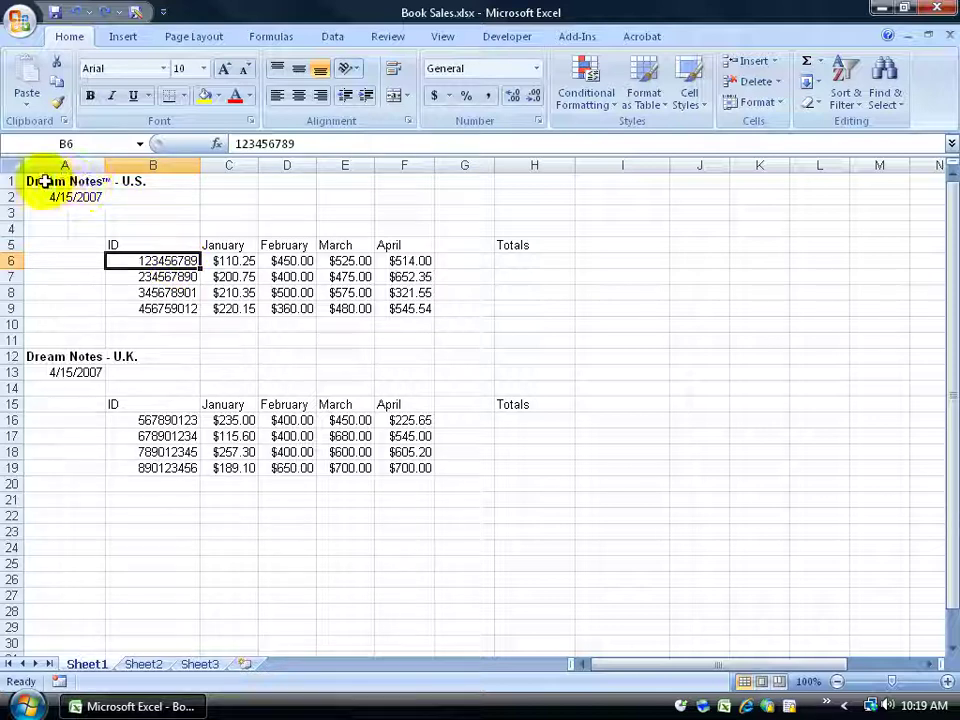
left_click(11, 181)
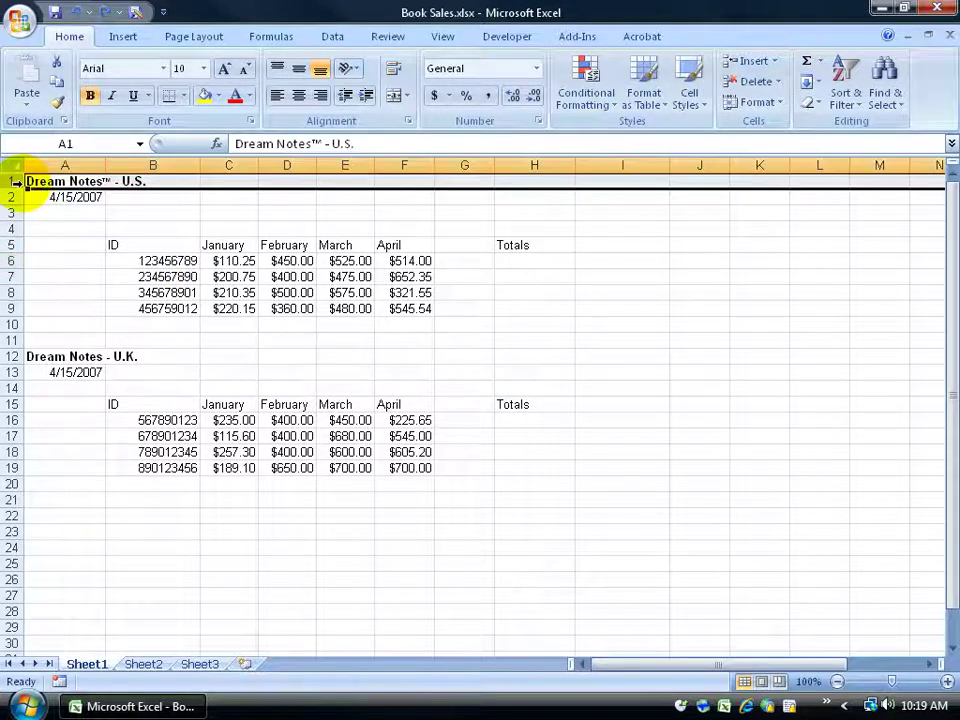
left_click_drag(214, 245, 219, 300)
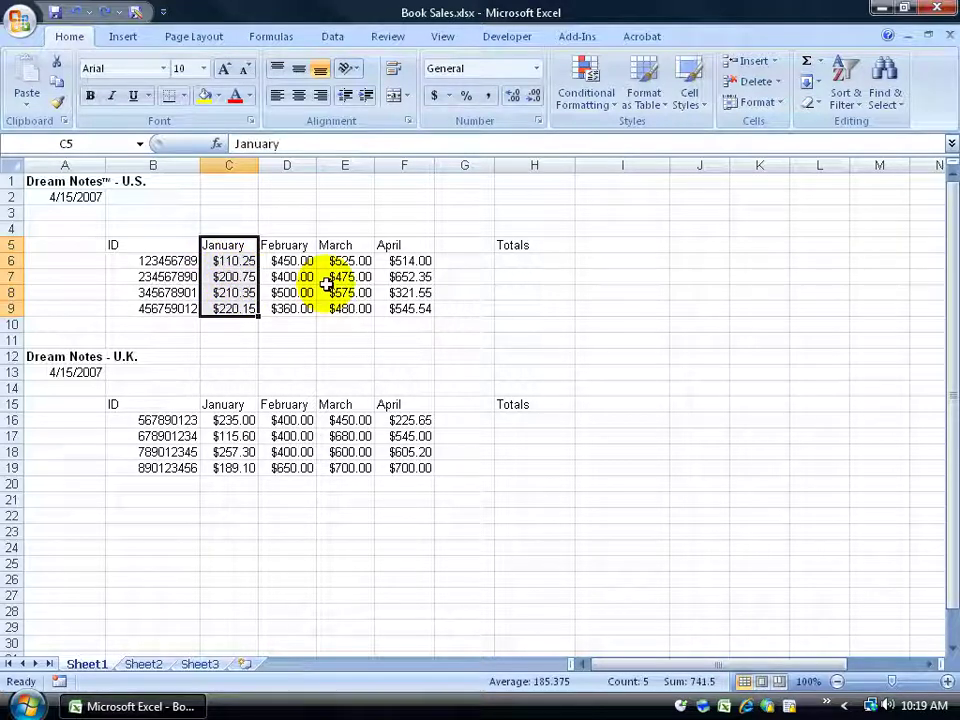
left_click(230, 248)
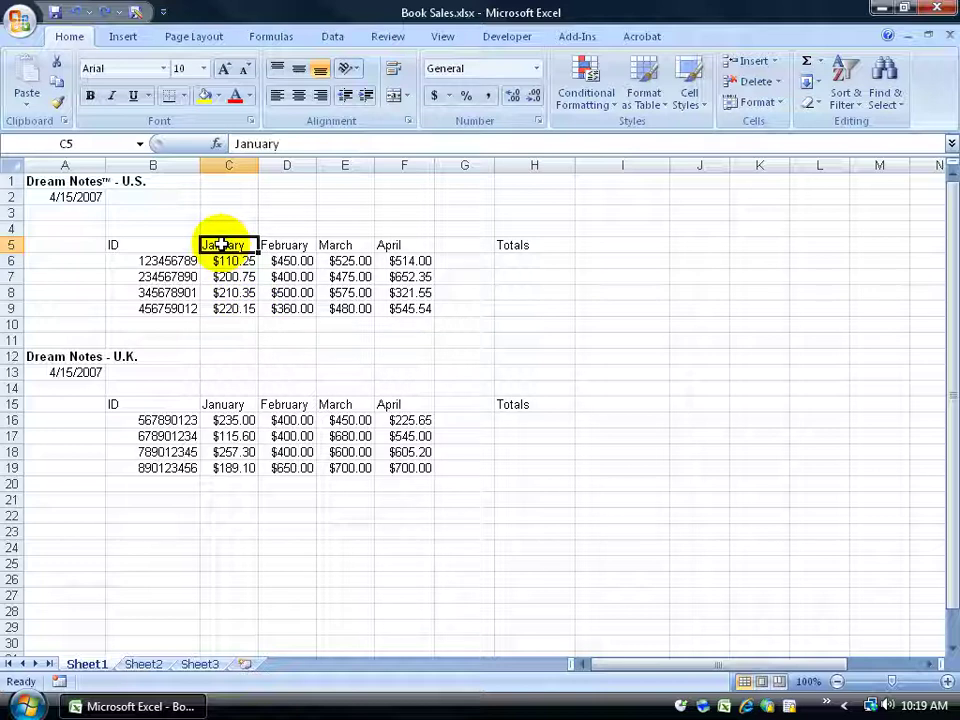
left_click_drag(270, 244, 425, 244)
left_click_drag(241, 244, 241, 308)
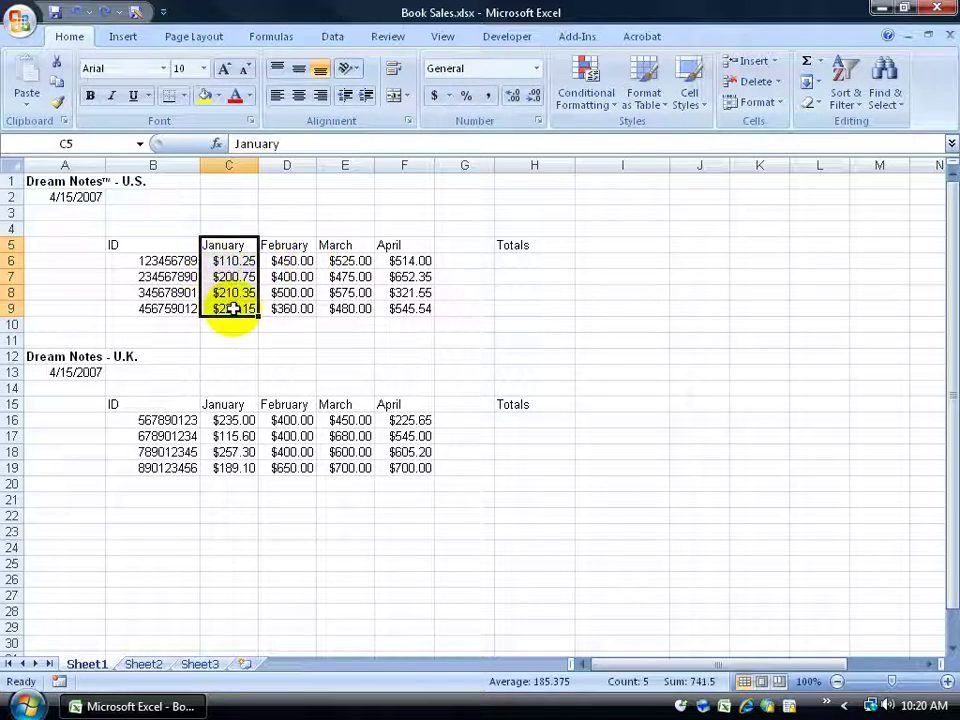
left_click_drag(230, 258, 236, 307)
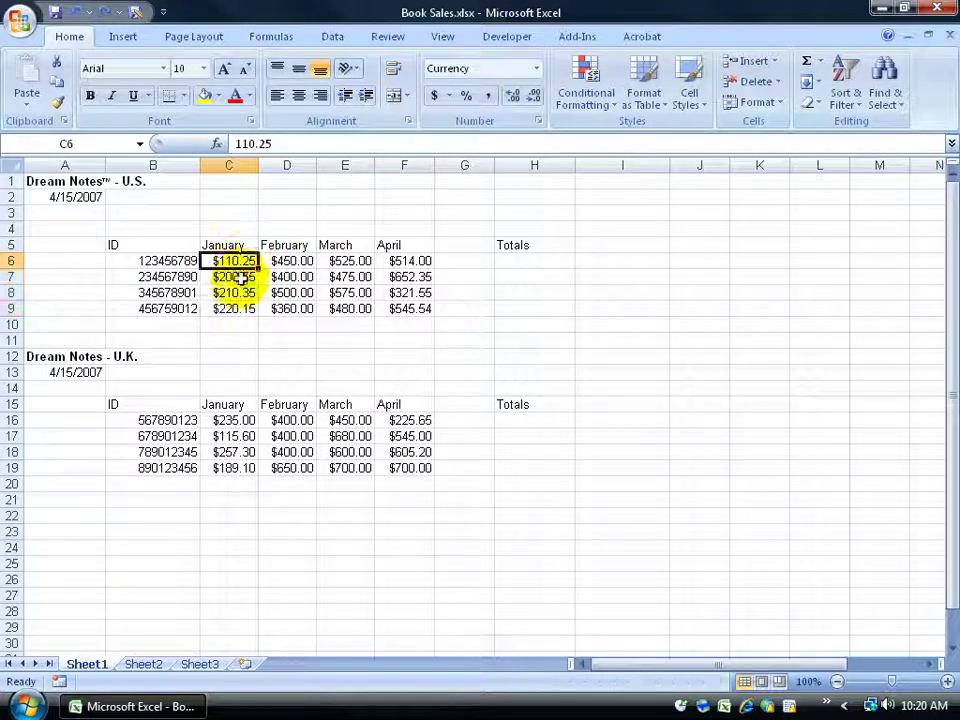
left_click(232, 292)
left_click(242, 308)
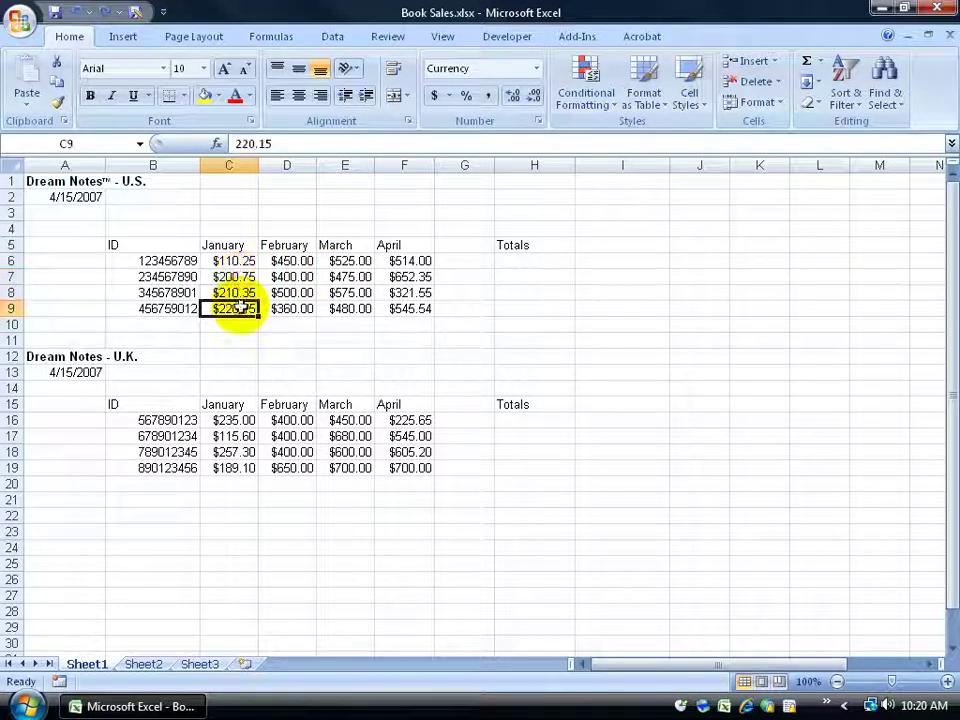
left_click(226, 245)
left_click(228, 260)
left_click(230, 276)
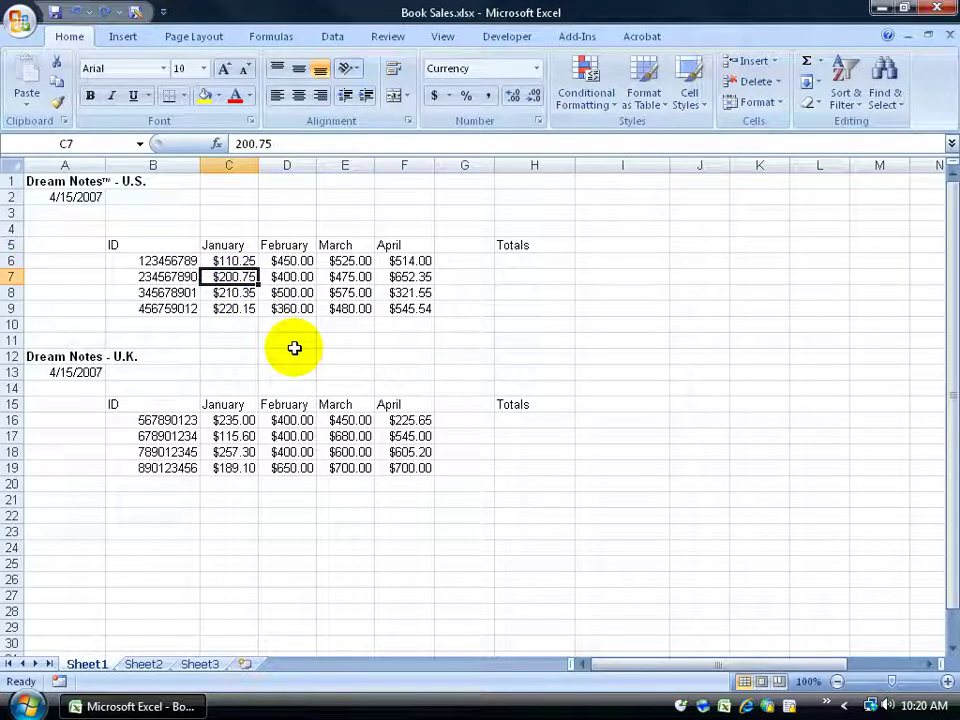
Insert blank cells at C5:C9 in the U.S. table, shifting the existing cells right
left_click_drag(229, 244, 230, 307)
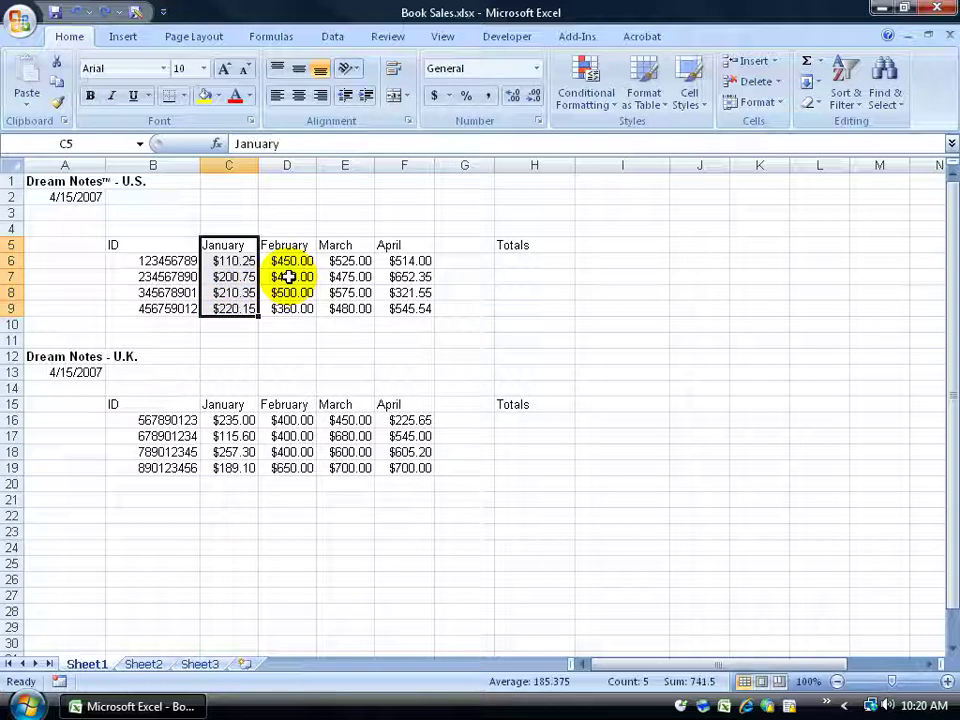
right_click(231, 273)
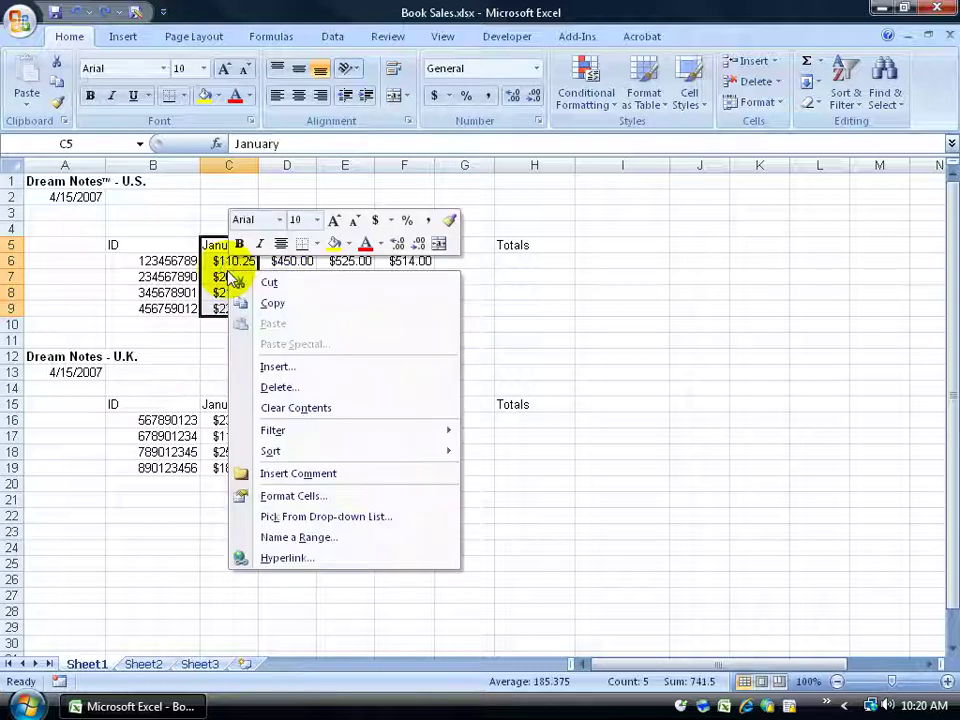
left_click(271, 369)
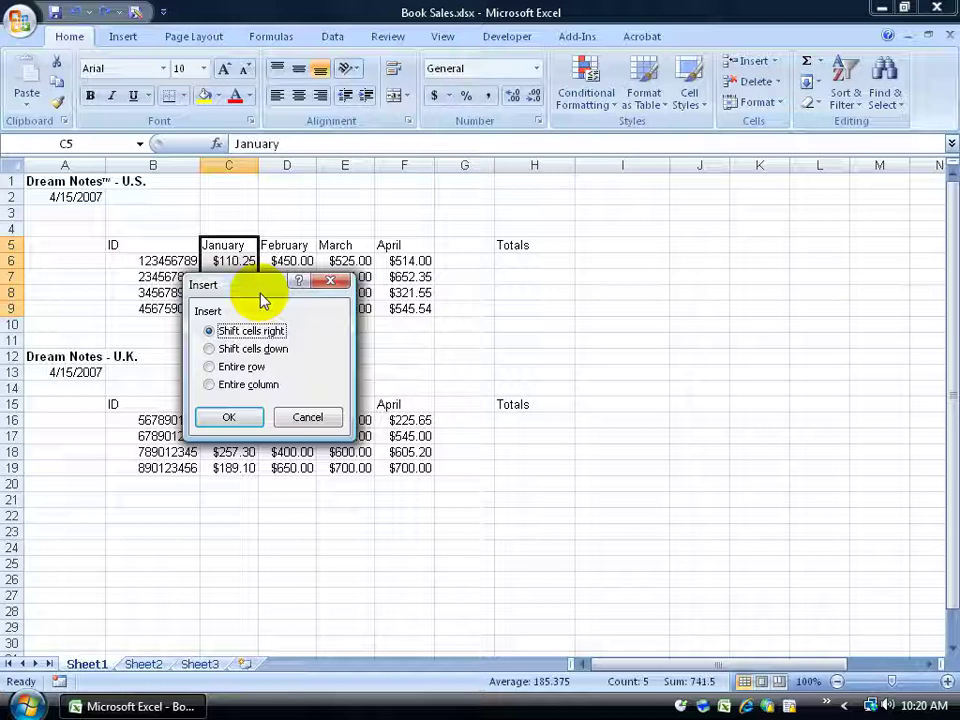
left_click_drag(258, 292, 246, 364)
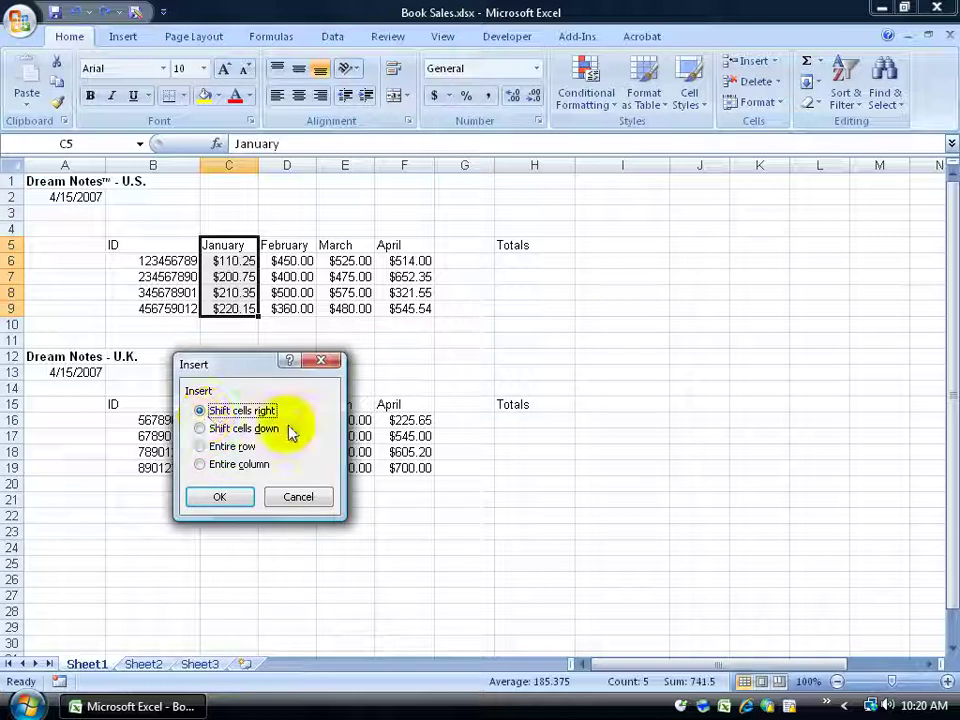
left_click(228, 497)
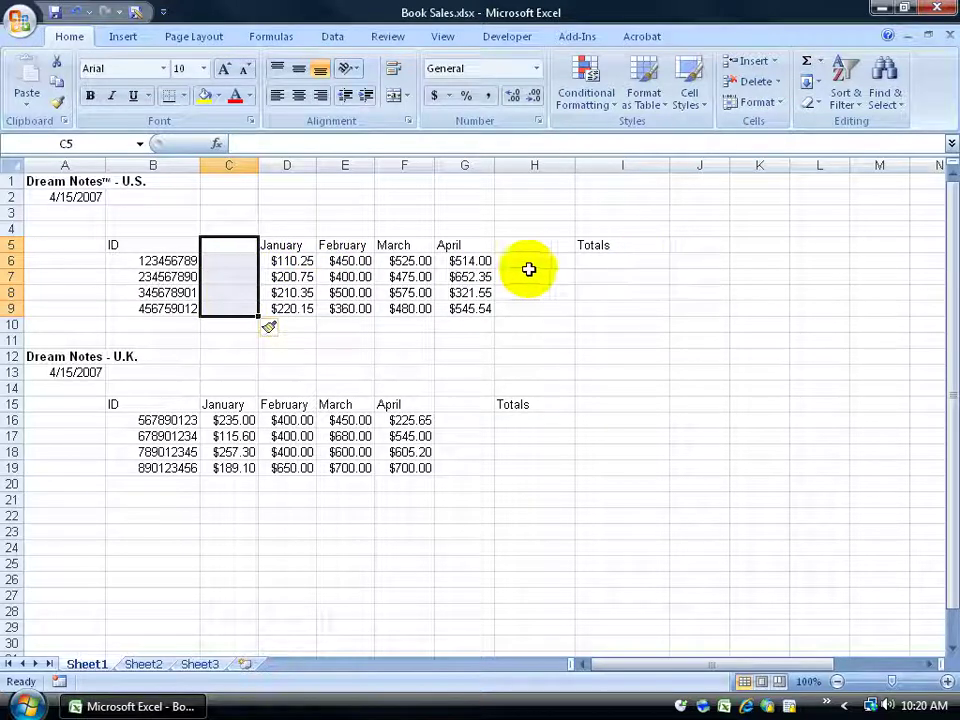
Enter a first name in each of the cells C6 and C7, and clear the contents of C6:C9 again
left_click(243, 265)
type("Marty")
key("Return")
type("Bob")
key("Return")
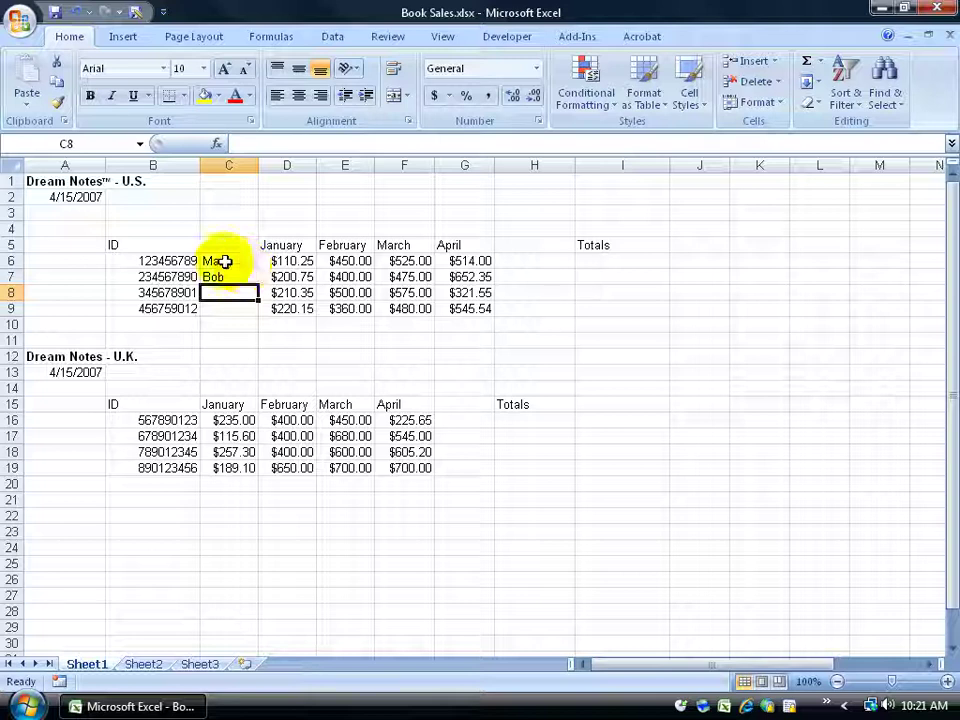
left_click_drag(228, 259, 227, 309)
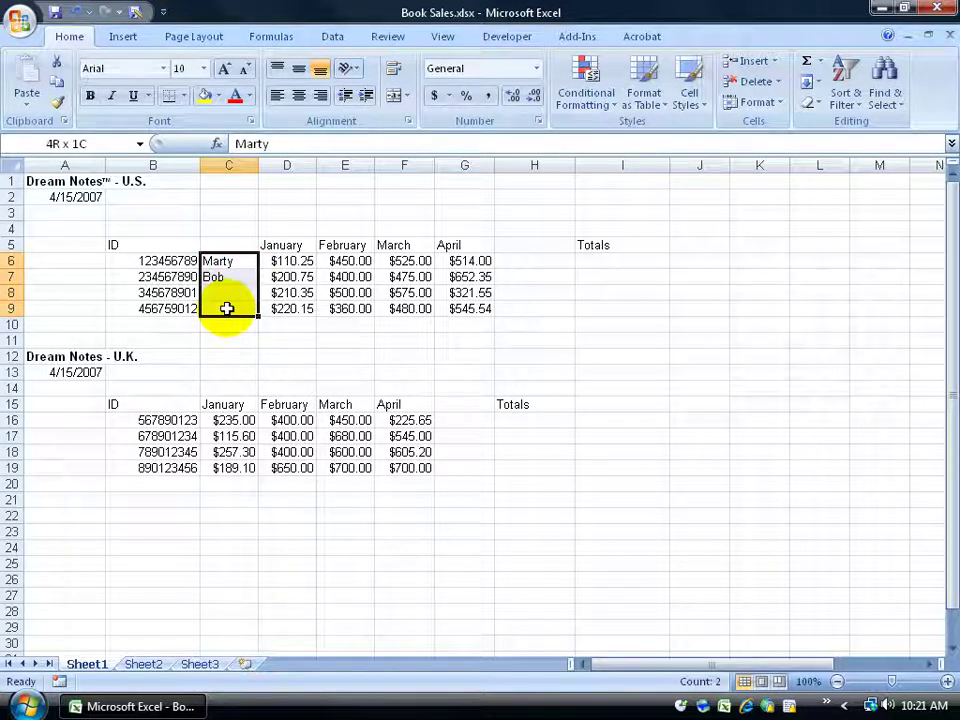
key("Delete")
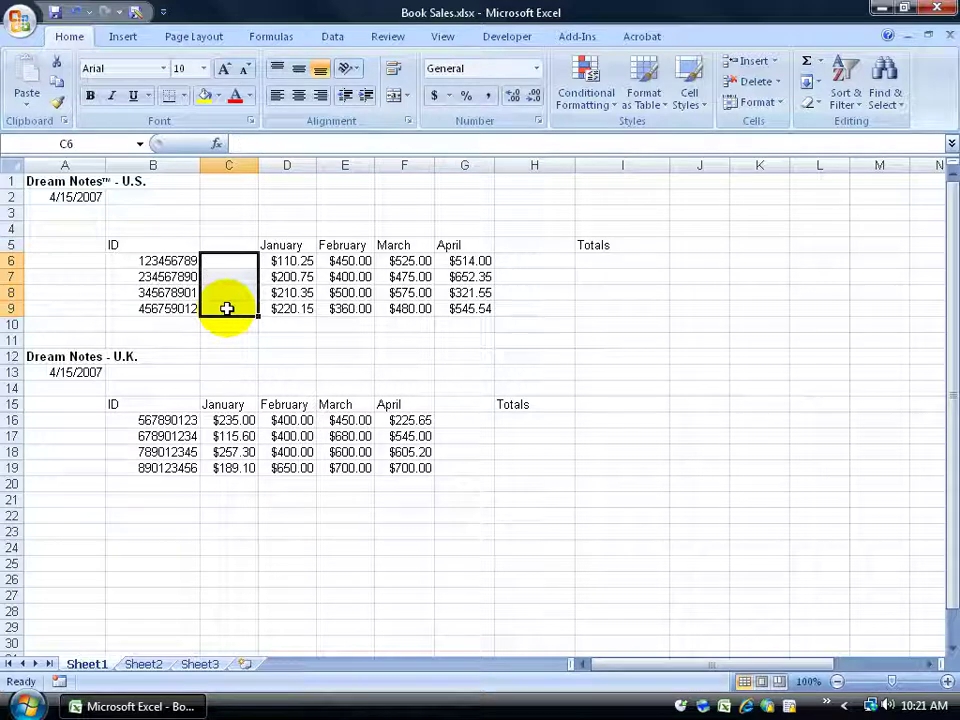
Insert blank cells at the U.S. table's January range D5:D9, shifting the existing cells down
left_click_drag(283, 248, 285, 306)
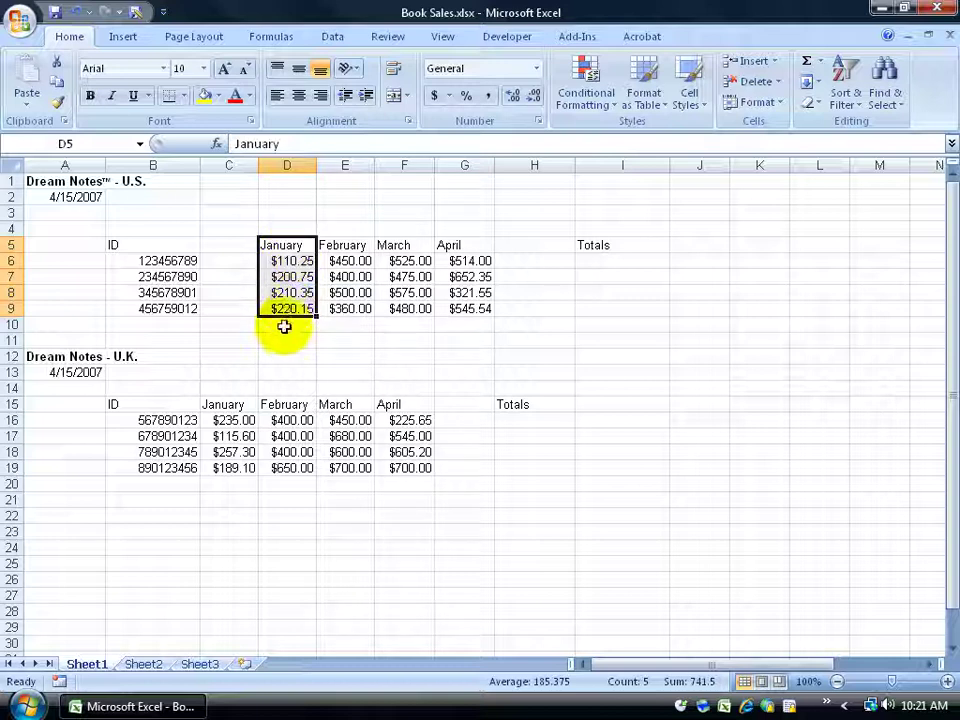
left_click_drag(296, 403, 291, 463)
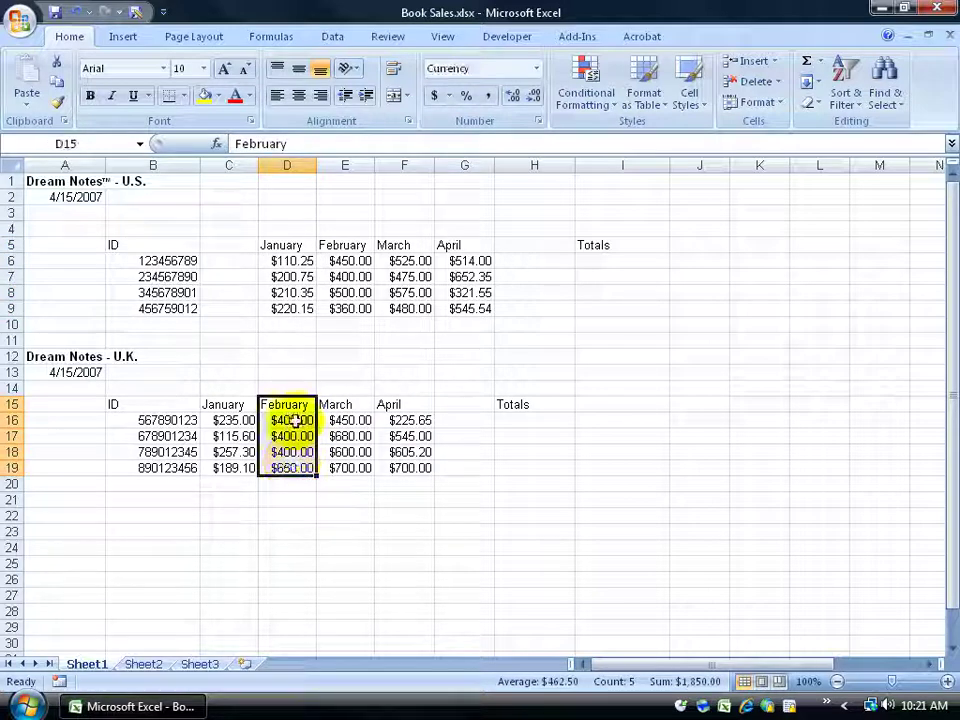
left_click_drag(287, 248, 286, 302)
right_click(290, 283)
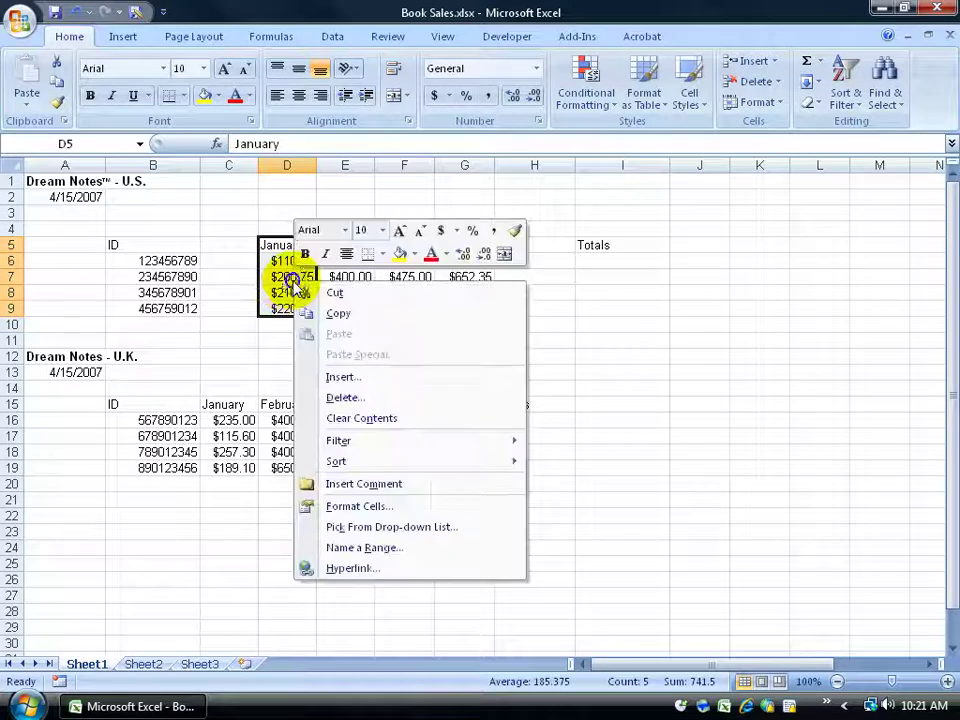
left_click(73, 40)
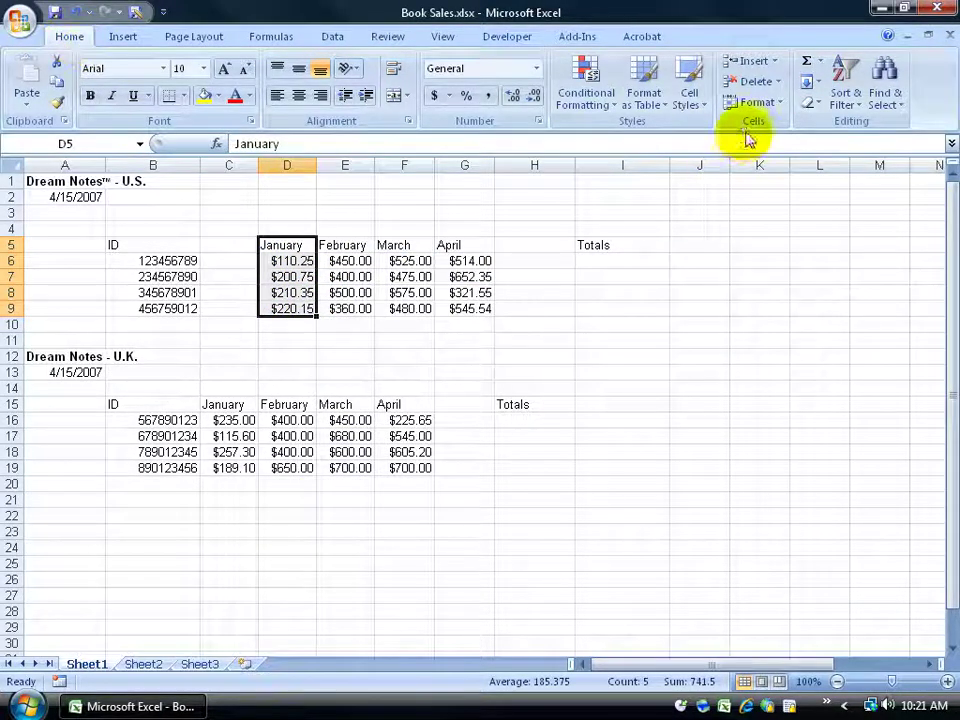
left_click(777, 63)
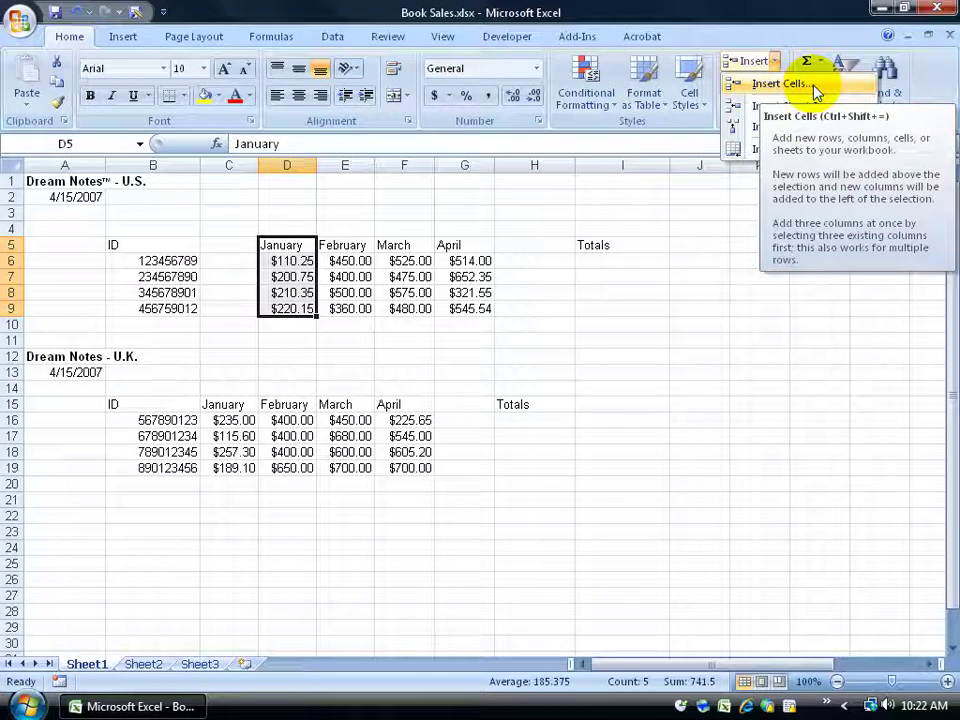
left_click(815, 88)
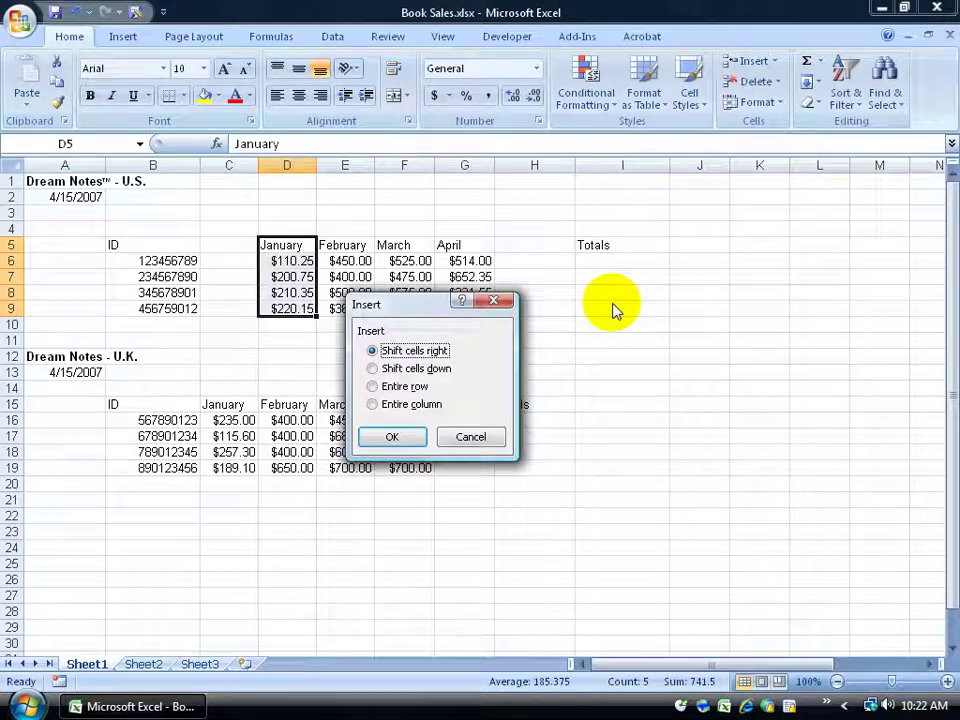
left_click(386, 367)
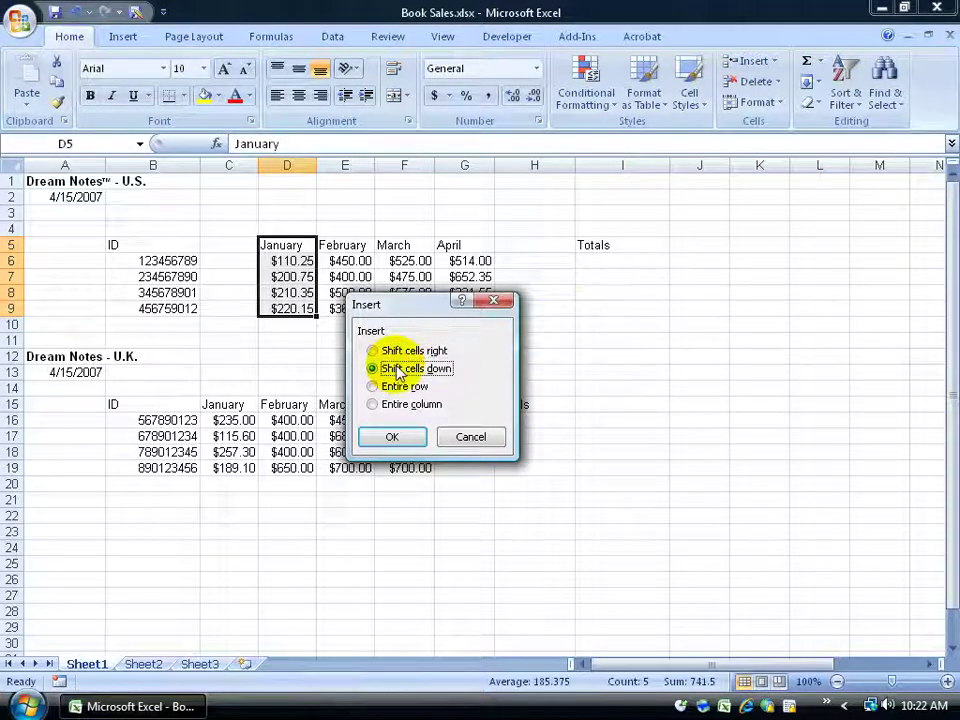
left_click(392, 437)
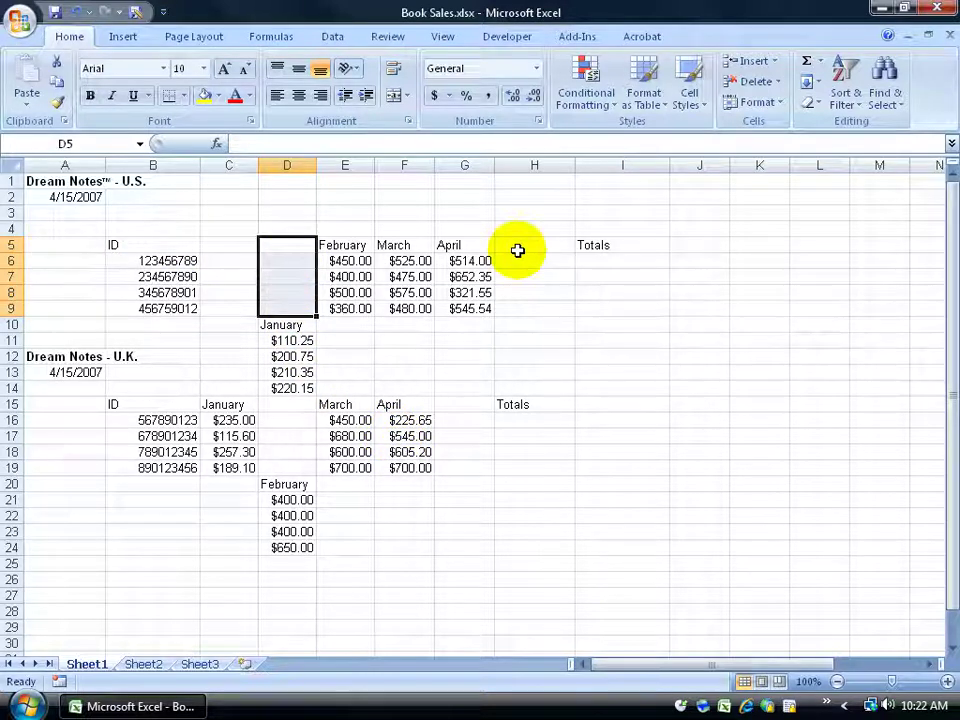
Examine column D's blank and shifted cells against the neighbouring ID and month columns in both sales tables
left_click_drag(130, 249, 872, 462)
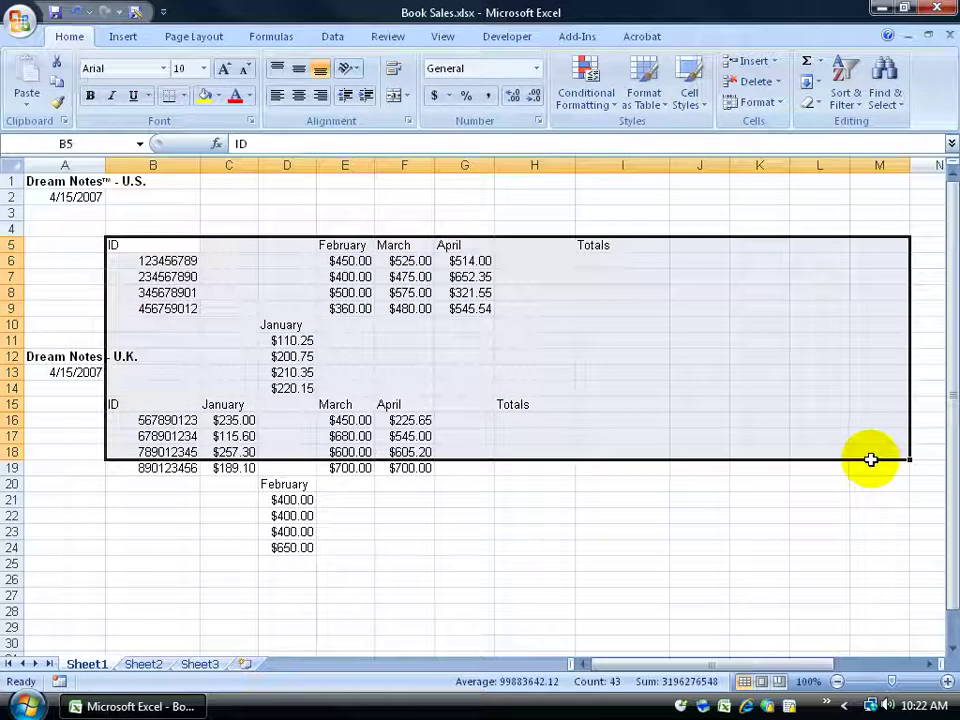
left_click(288, 247)
left_click_drag(288, 247, 285, 311)
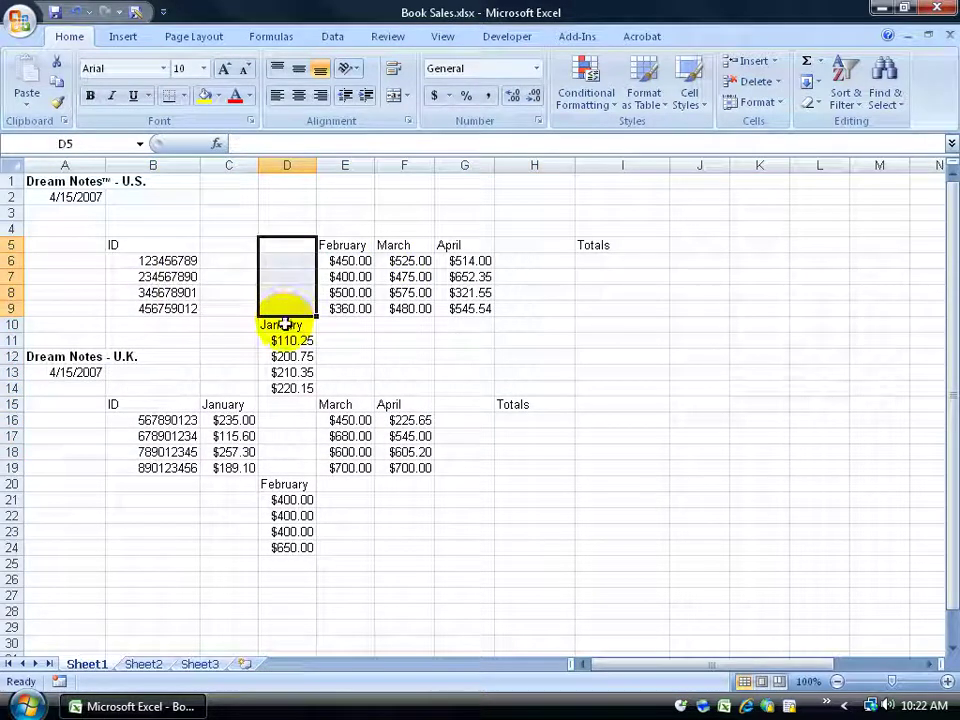
left_click_drag(285, 324, 285, 389)
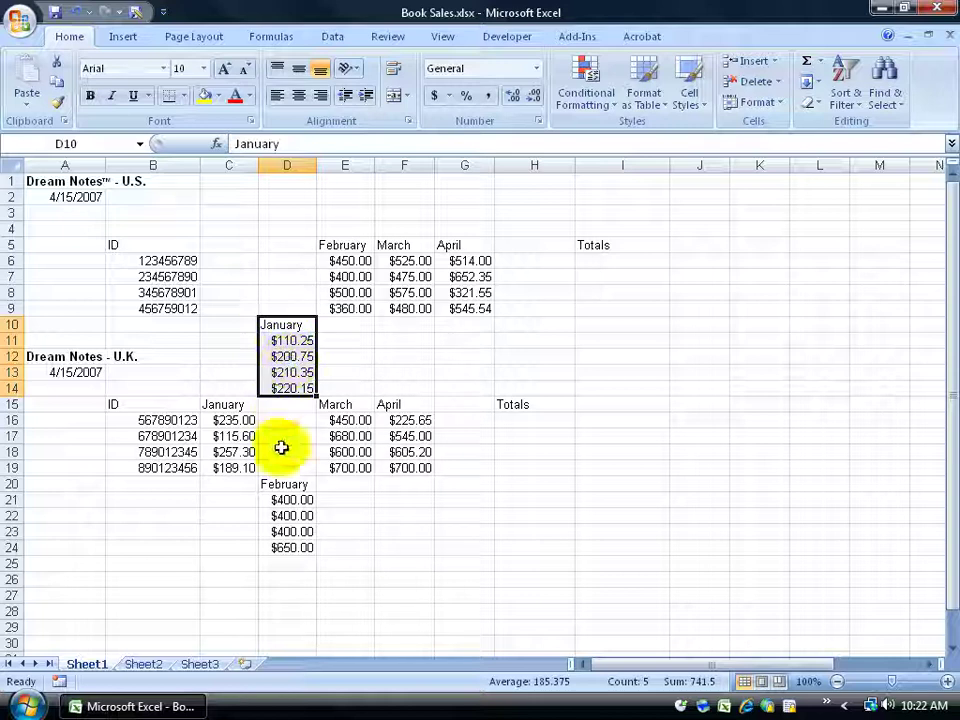
left_click_drag(192, 262, 214, 482)
left_click_drag(340, 261, 449, 469)
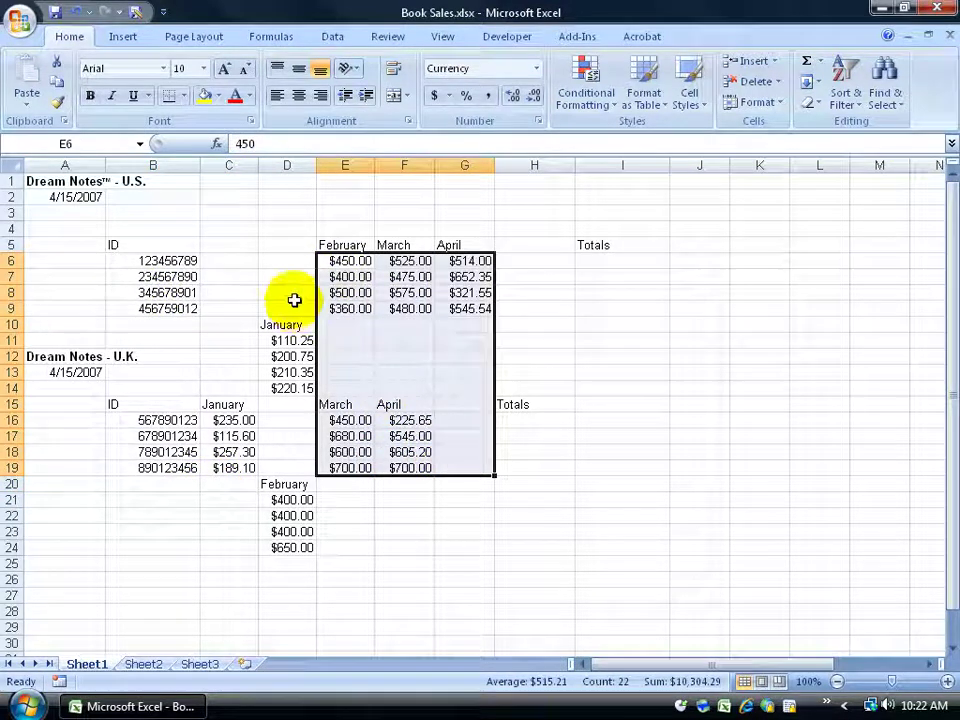
left_click_drag(294, 300, 294, 497)
left_click_drag(313, 306, 432, 295)
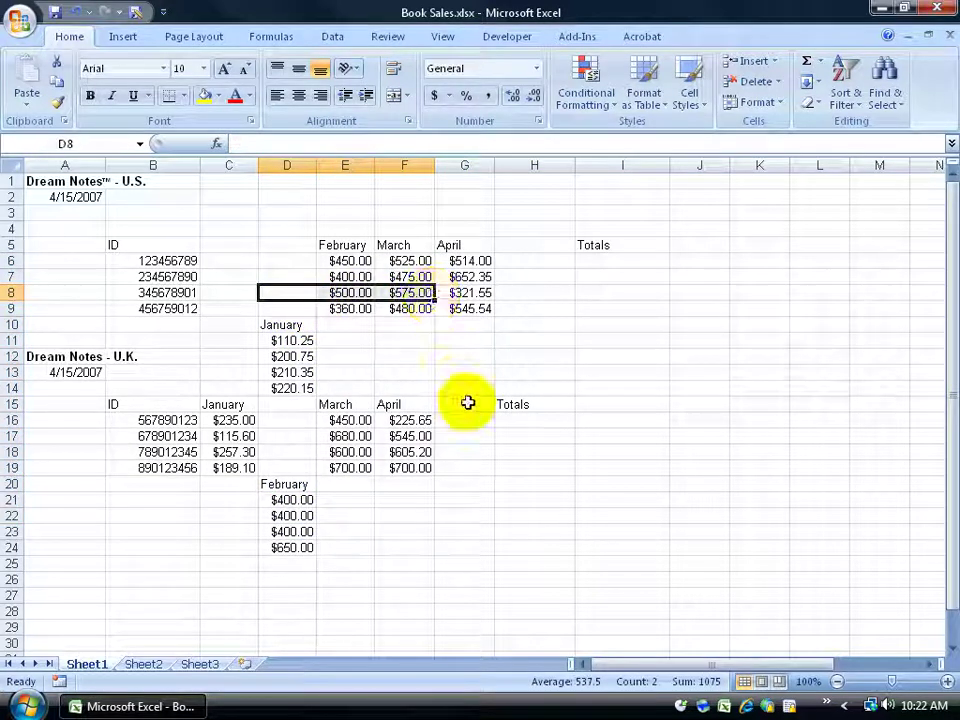
left_click_drag(287, 325, 287, 460)
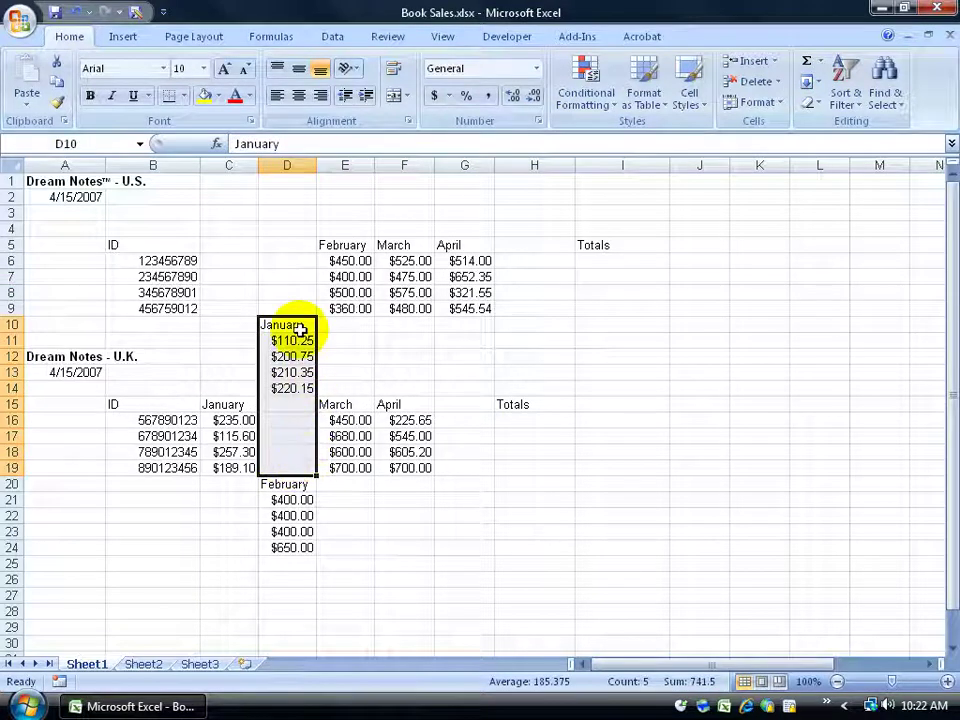
left_click_drag(283, 244, 296, 309)
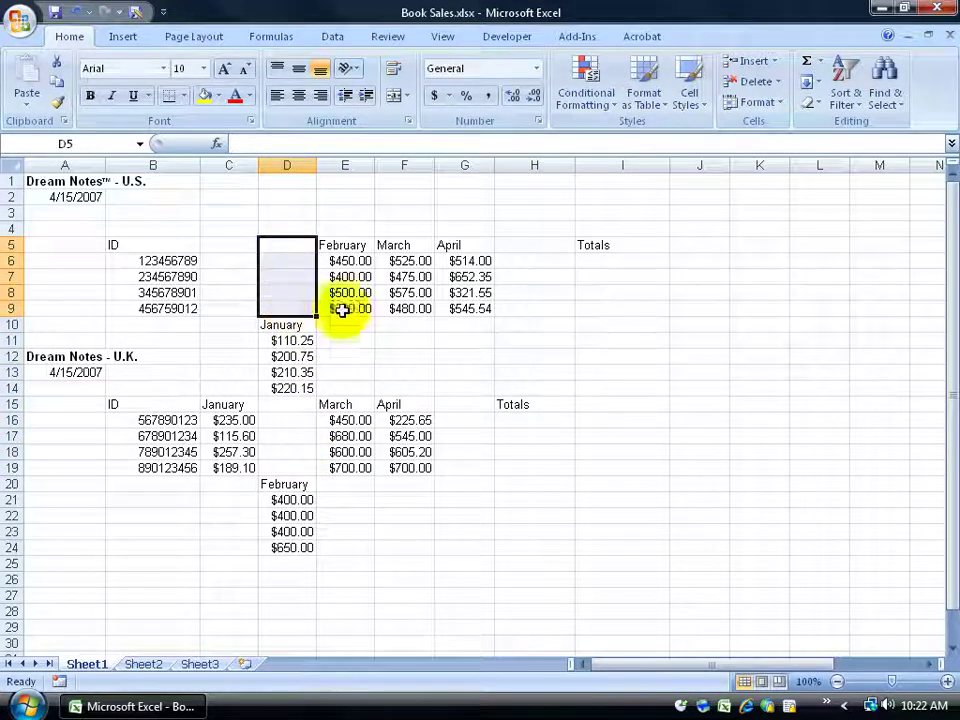
Delete the blank cell D5 in the U.S. table, shifting the cells below it up
left_click(275, 244)
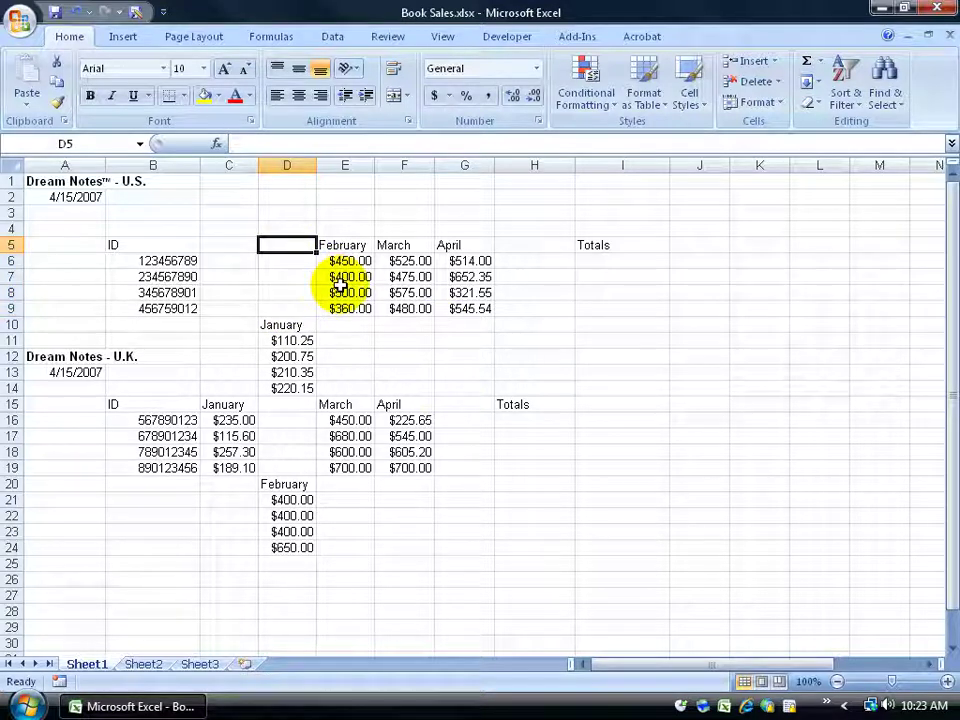
right_click(291, 245)
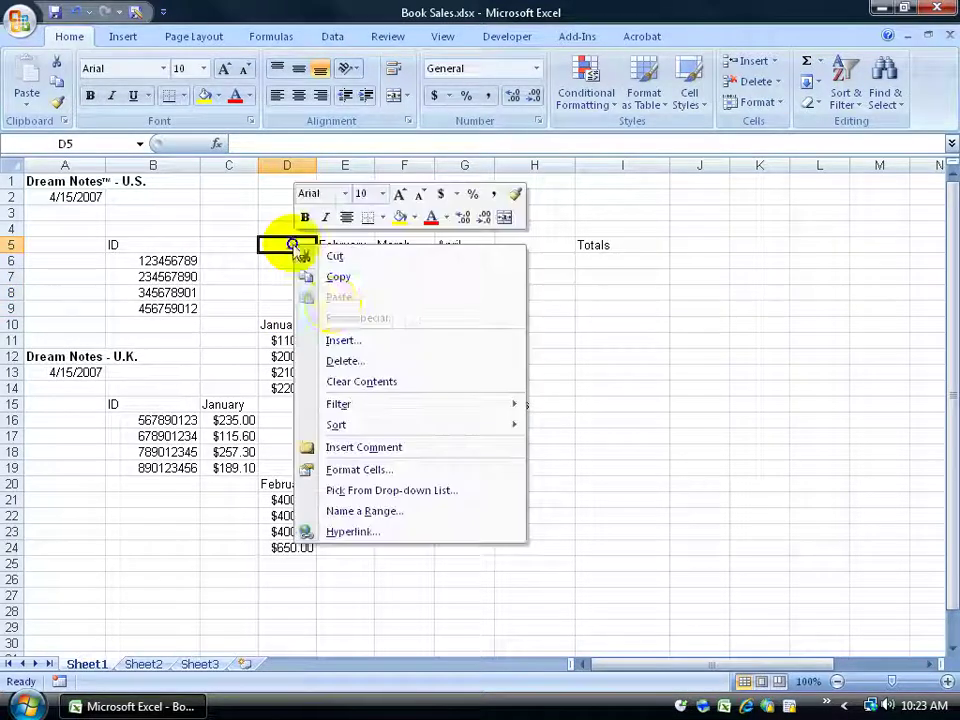
left_click(343, 361)
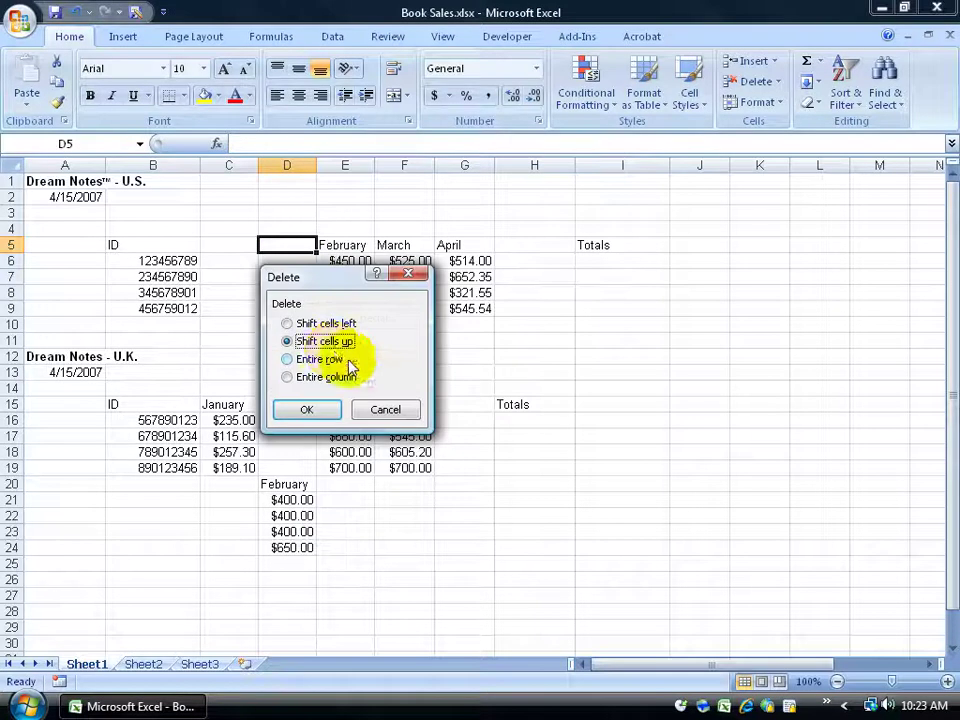
left_click(315, 409)
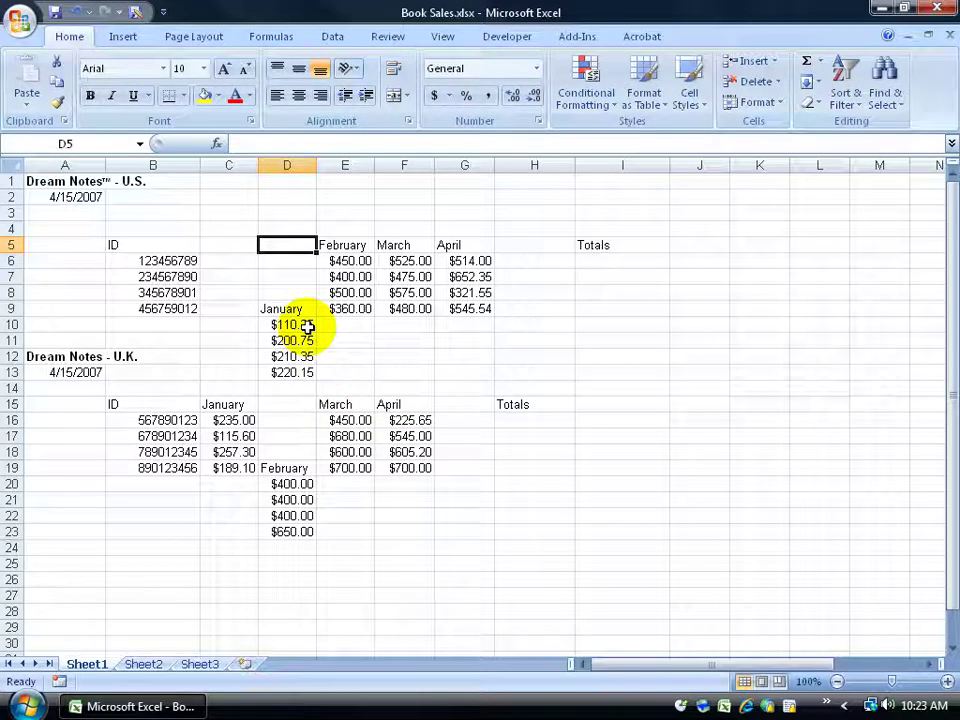
Delete the blank cells D5:D8 above the U.S. January figures, shifting the cells below up
left_click_drag(291, 242, 295, 289)
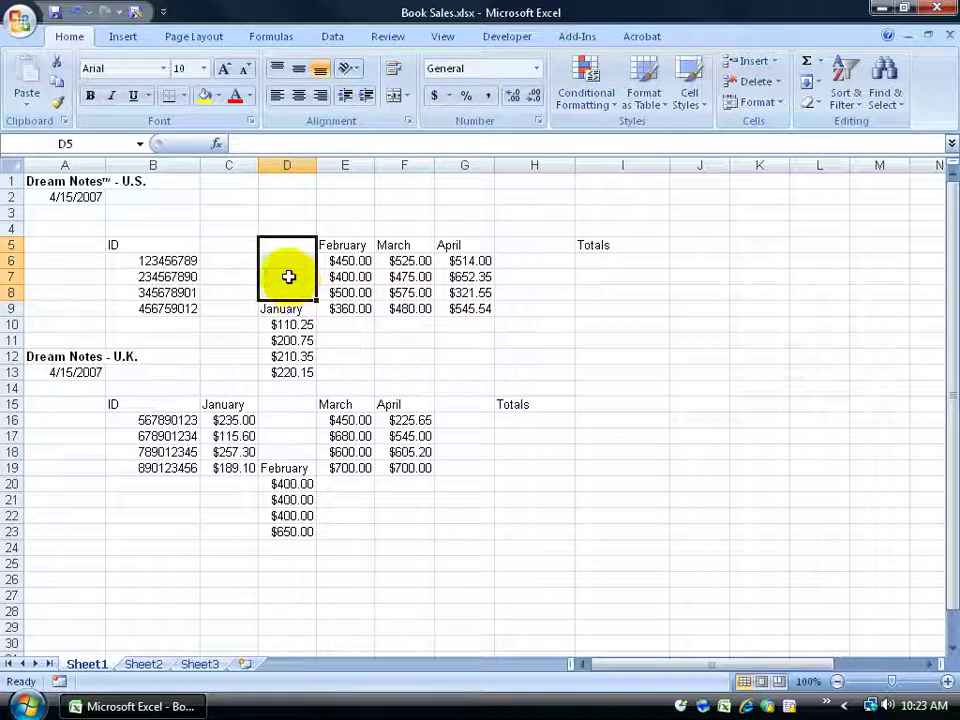
right_click(287, 283)
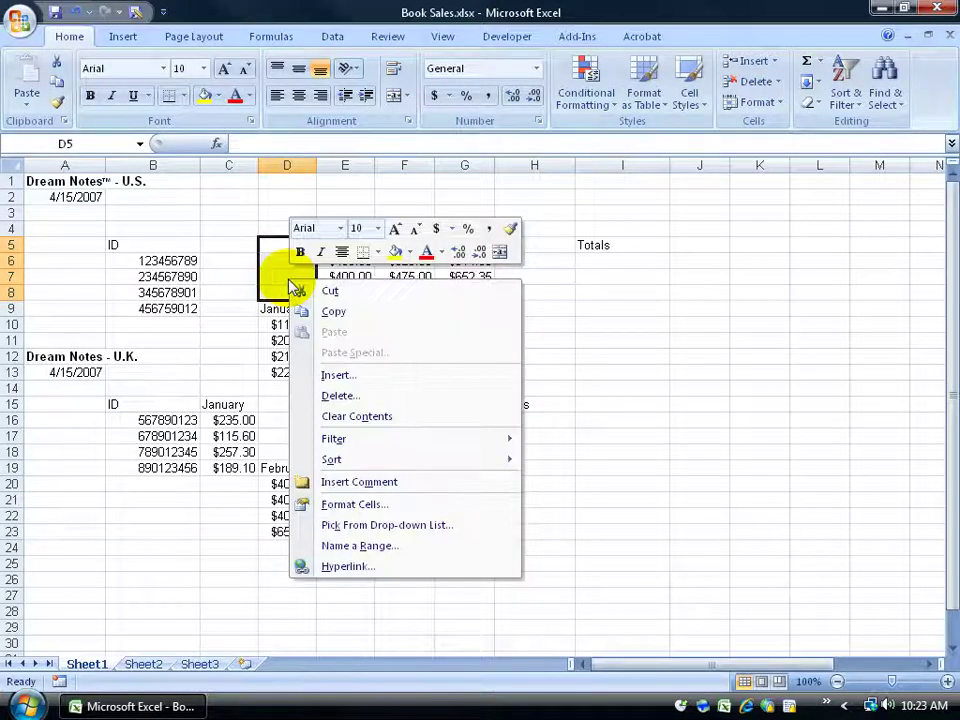
left_click(332, 395)
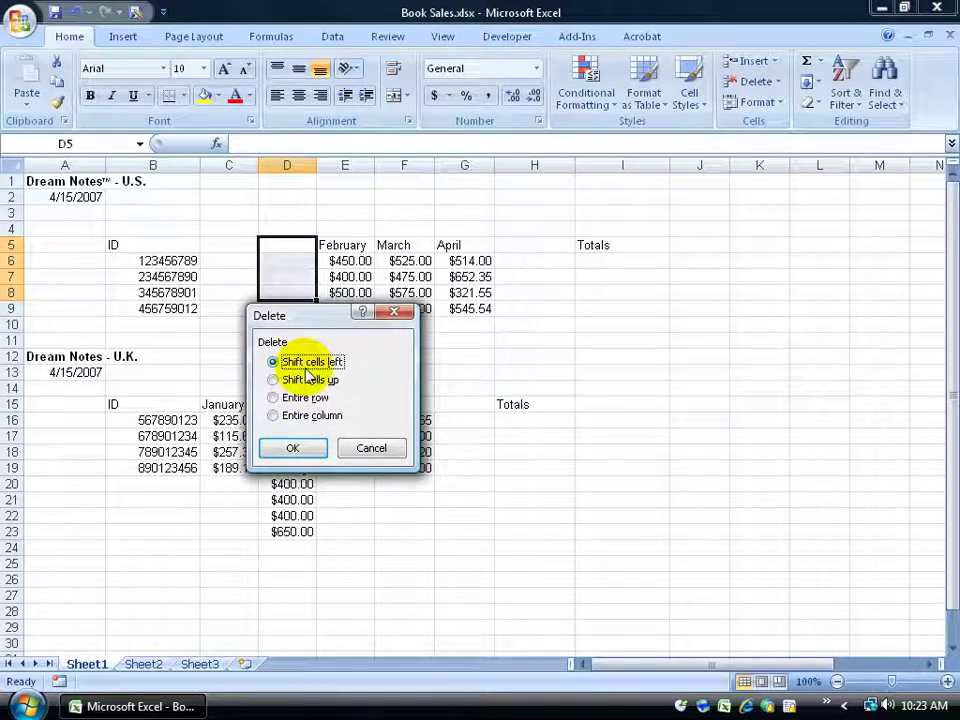
left_click(274, 380)
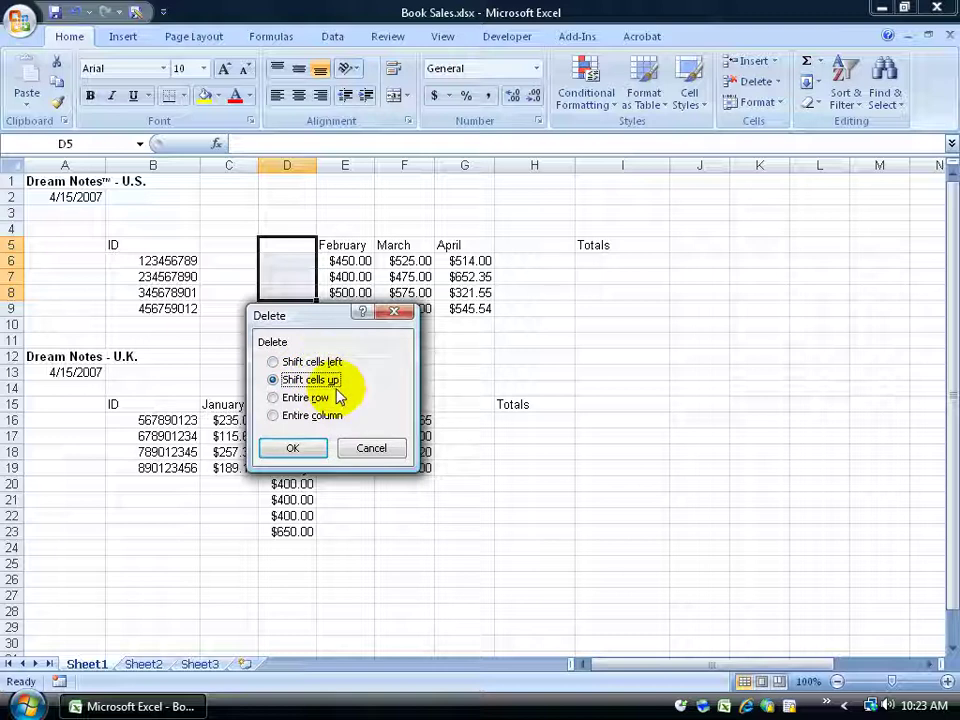
left_click(305, 450)
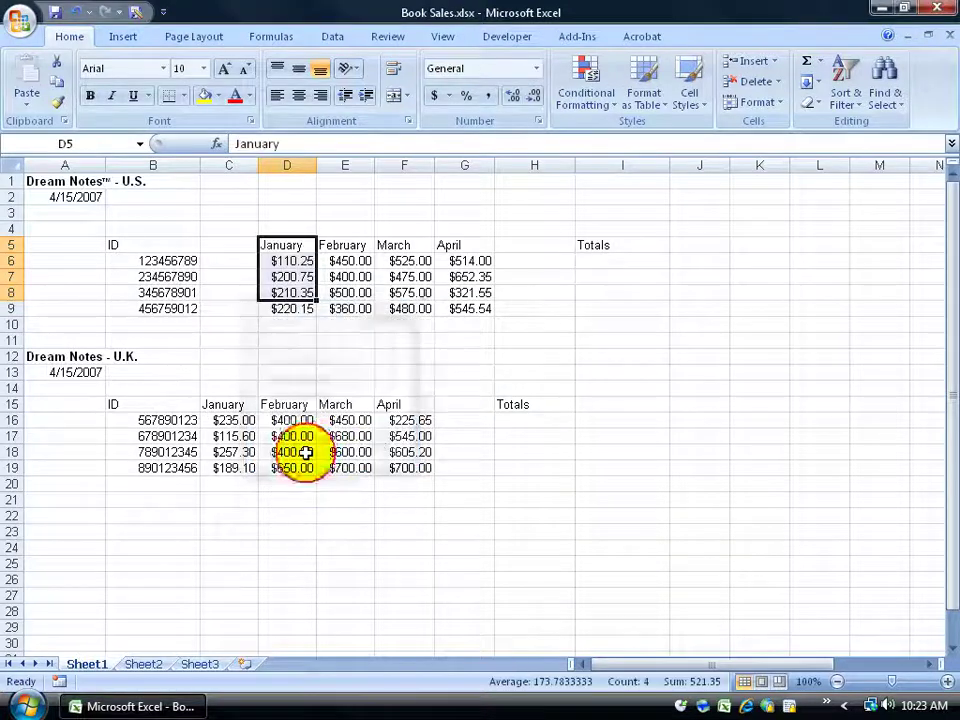
Delete the blank cells C5:C9 in the U.S. table, shifting the month and totals cells left
left_click_drag(230, 248, 236, 309)
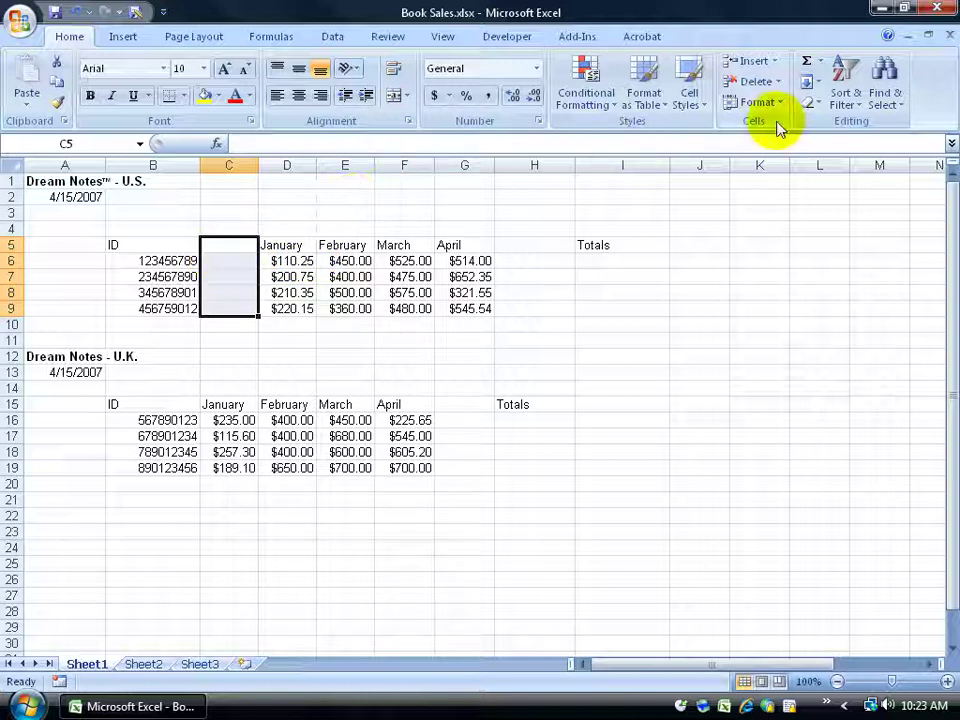
left_click(778, 81)
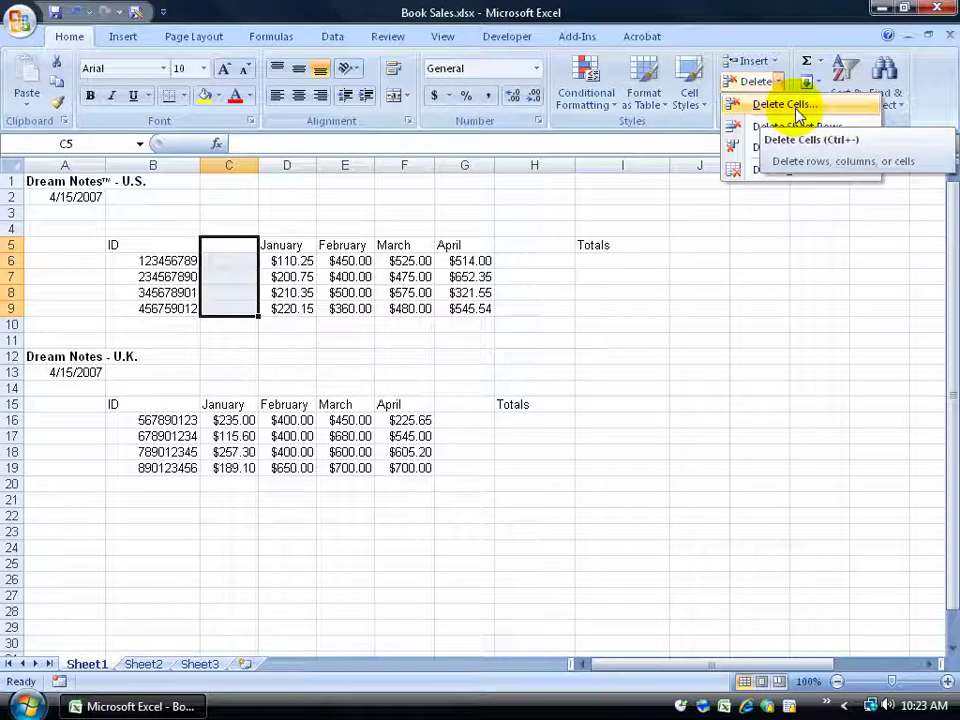
left_click(797, 108)
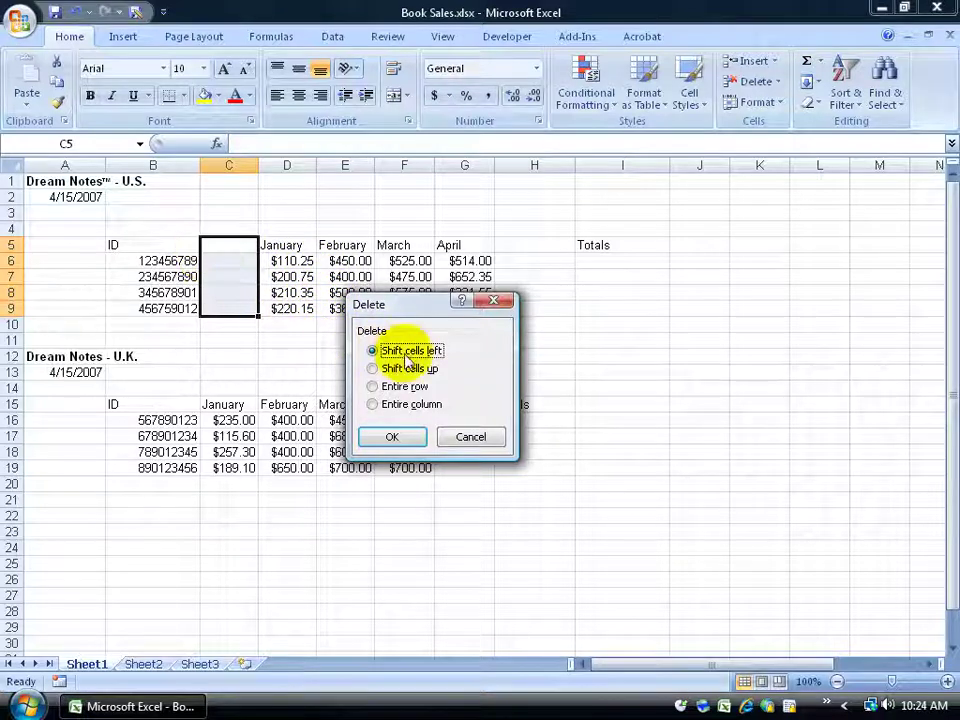
left_click(397, 437)
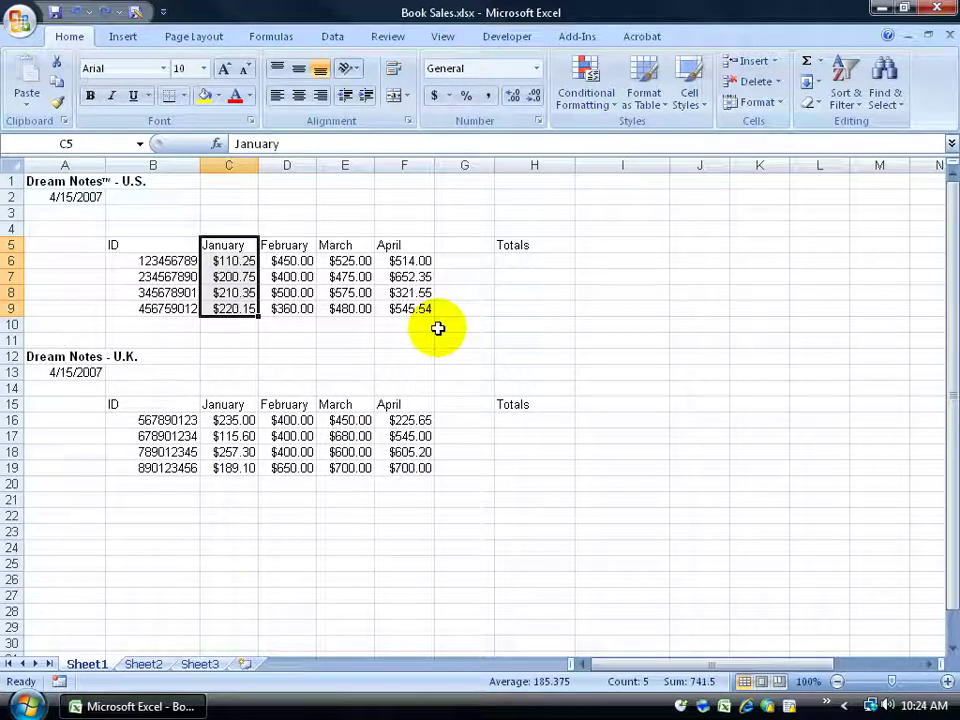
Try to delete the nonadjacent cells D6:E7, D16:E18, H15 and B17 together, with cells shifted left
left_click_drag(287, 261, 326, 290)
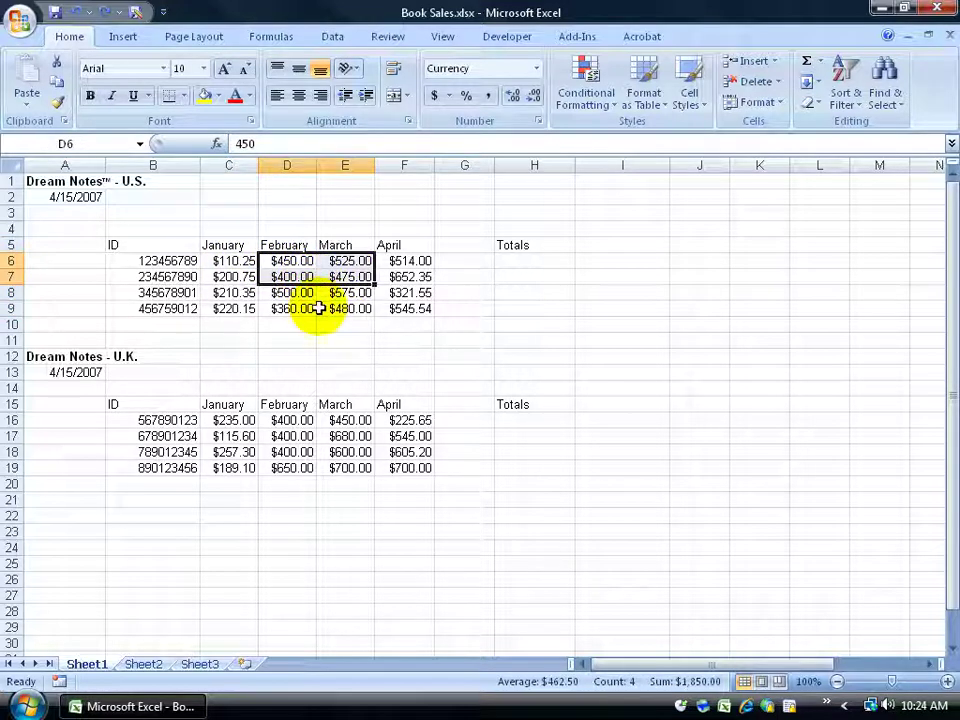
left_click_drag(289, 420, 343, 454, "ctrl")
left_click(528, 408, "ctrl")
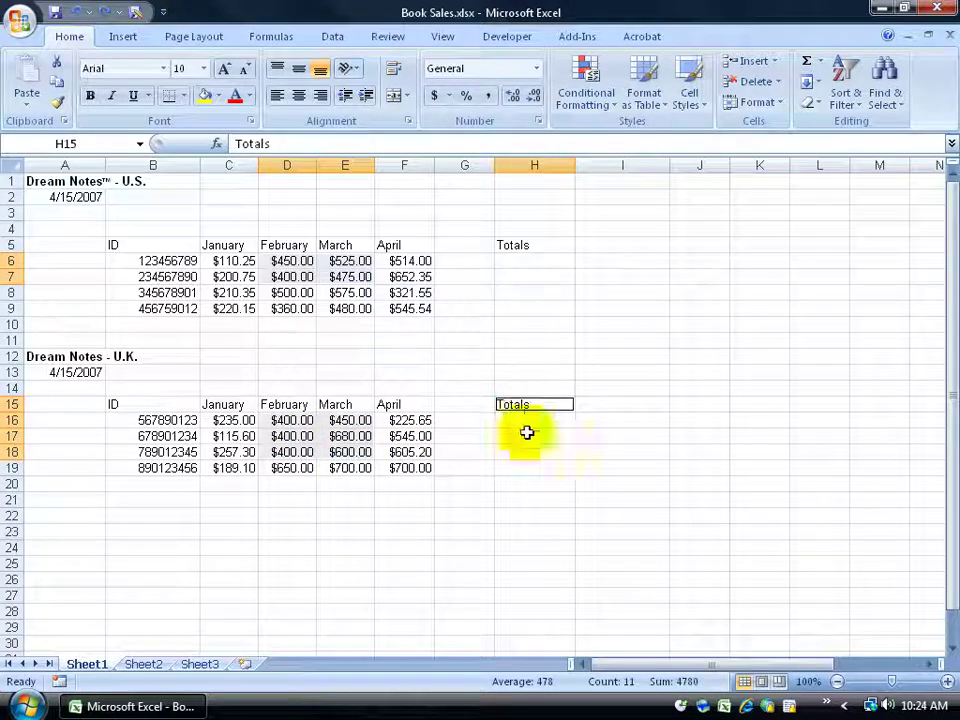
left_click(170, 437, "ctrl")
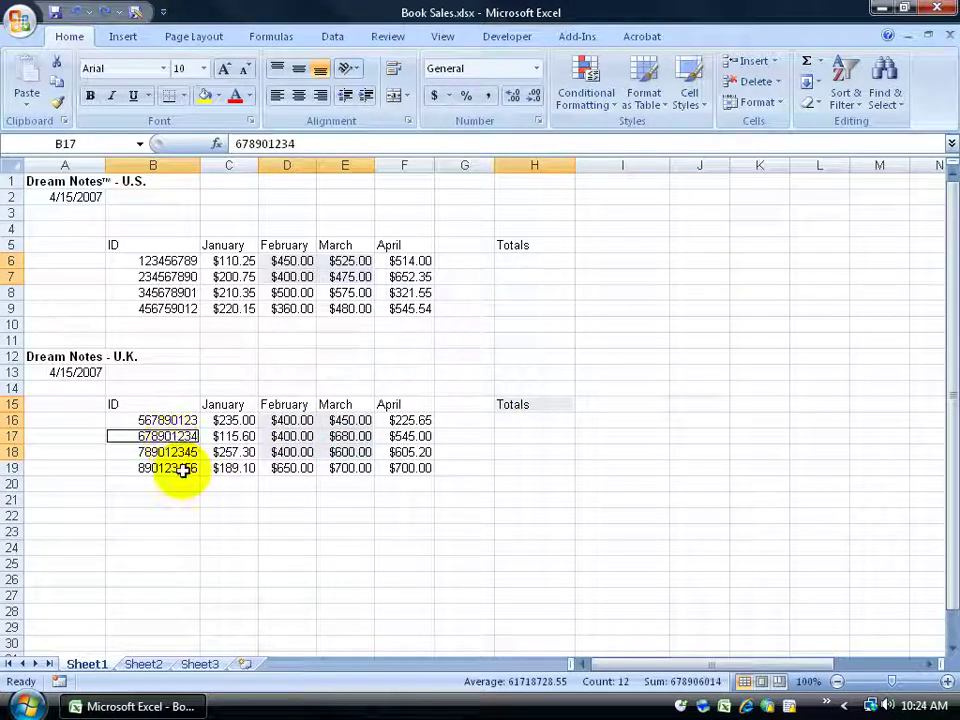
right_click(289, 436)
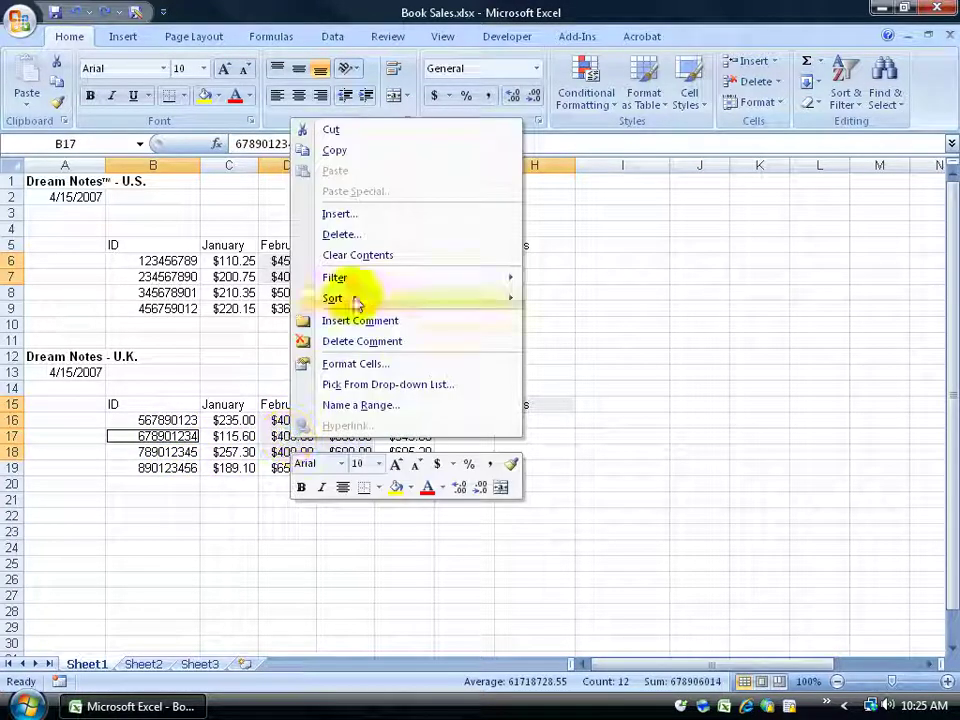
left_click(372, 235)
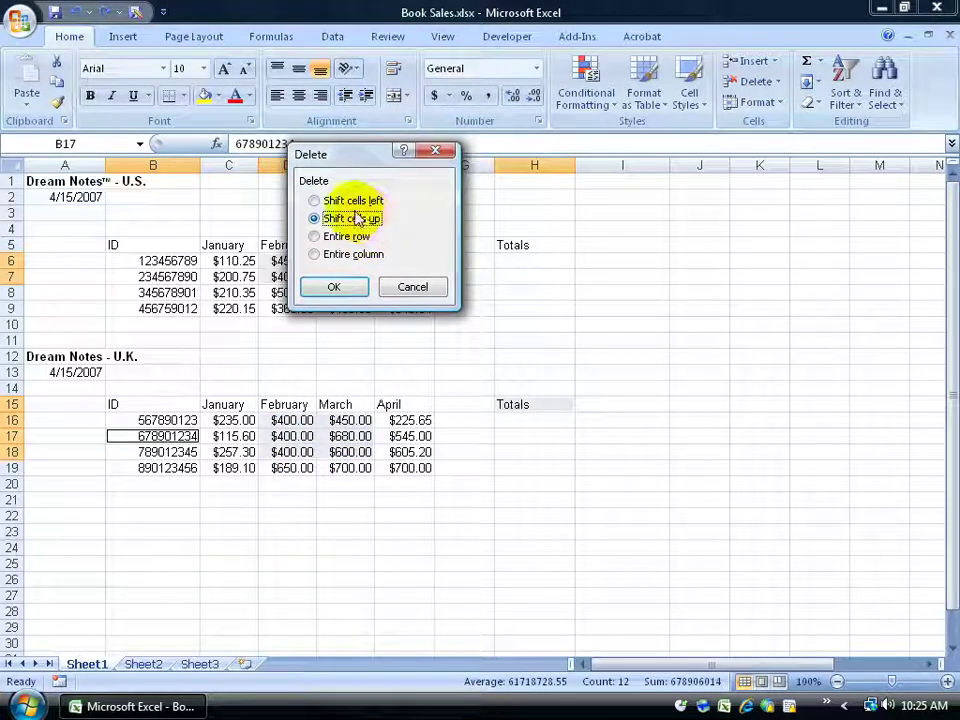
left_click(350, 200)
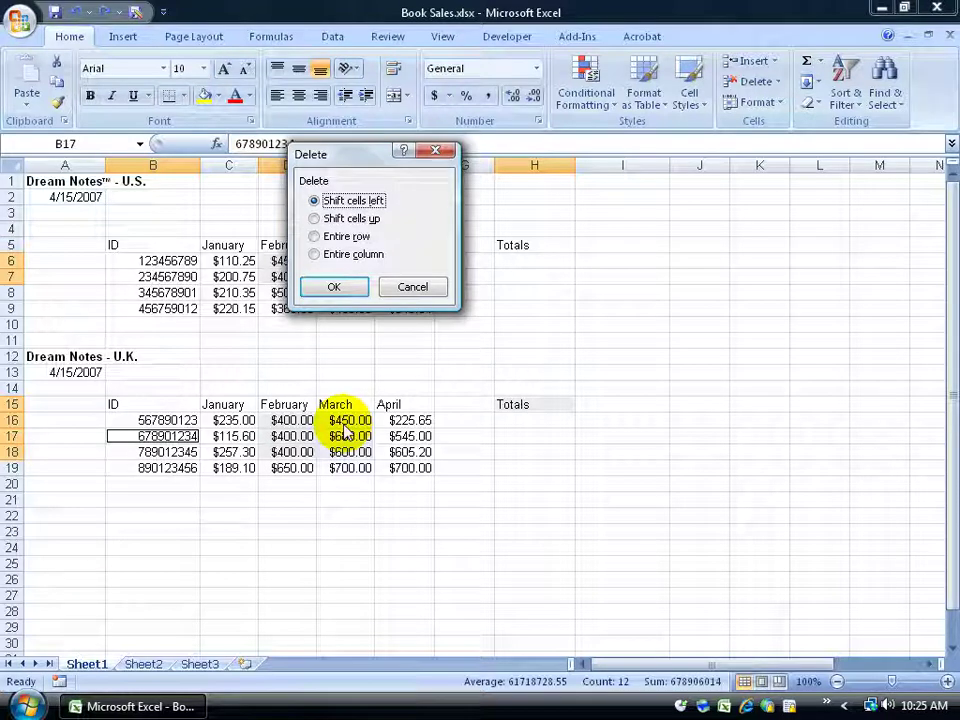
left_click(413, 286)
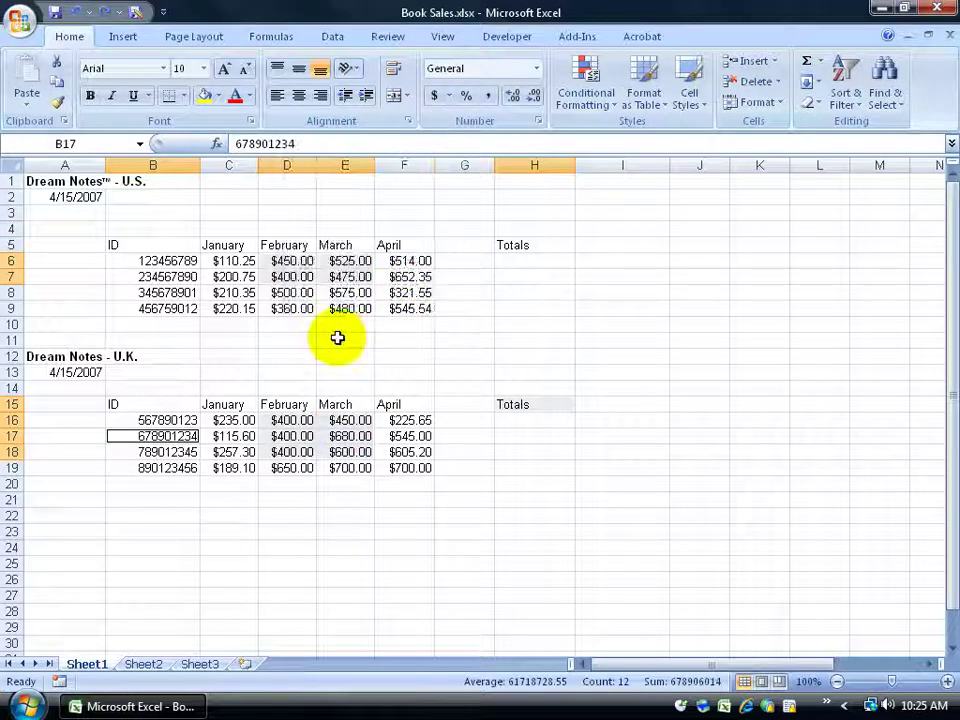
Select columns D, F and H together with row 10, and view the deletion options available for them
left_click(286, 164)
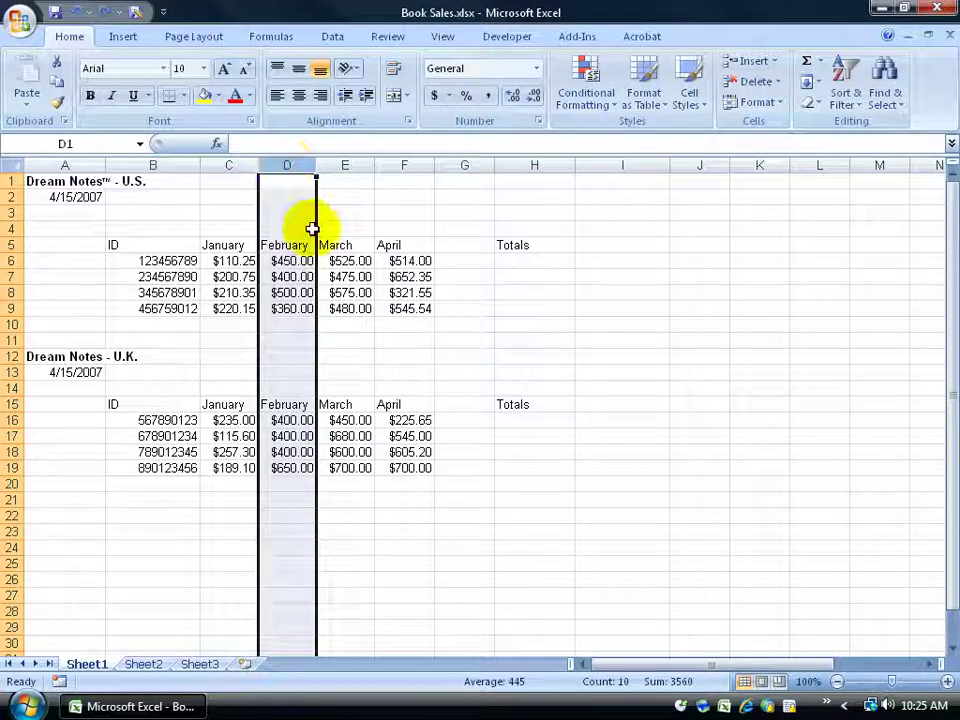
left_click(416, 165, "ctrl")
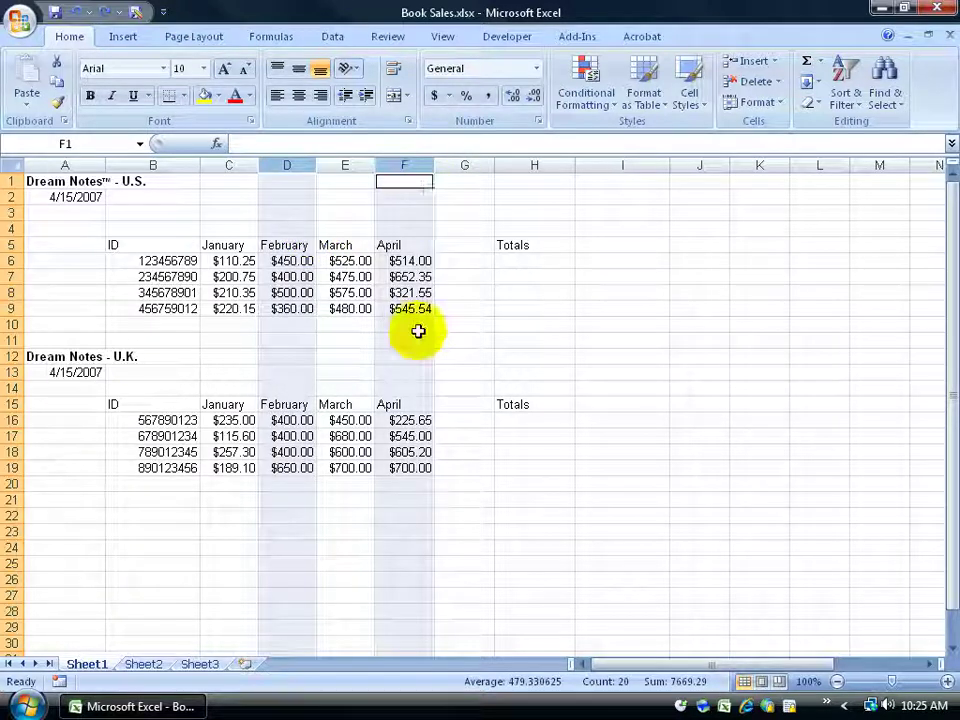
left_click(535, 165, "ctrl")
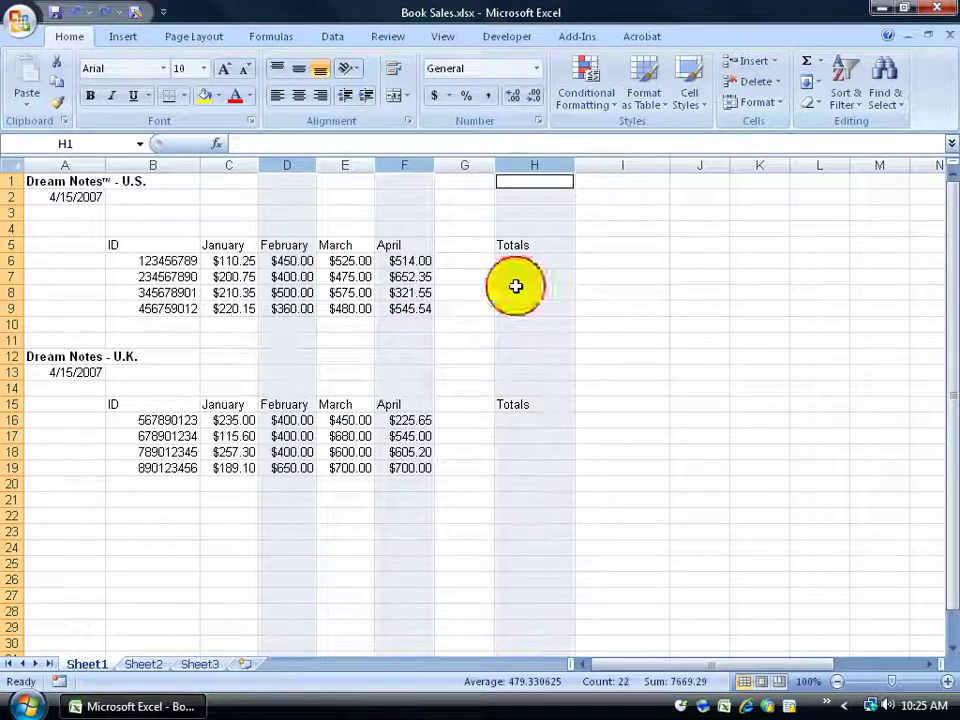
left_click(12, 323, "ctrl")
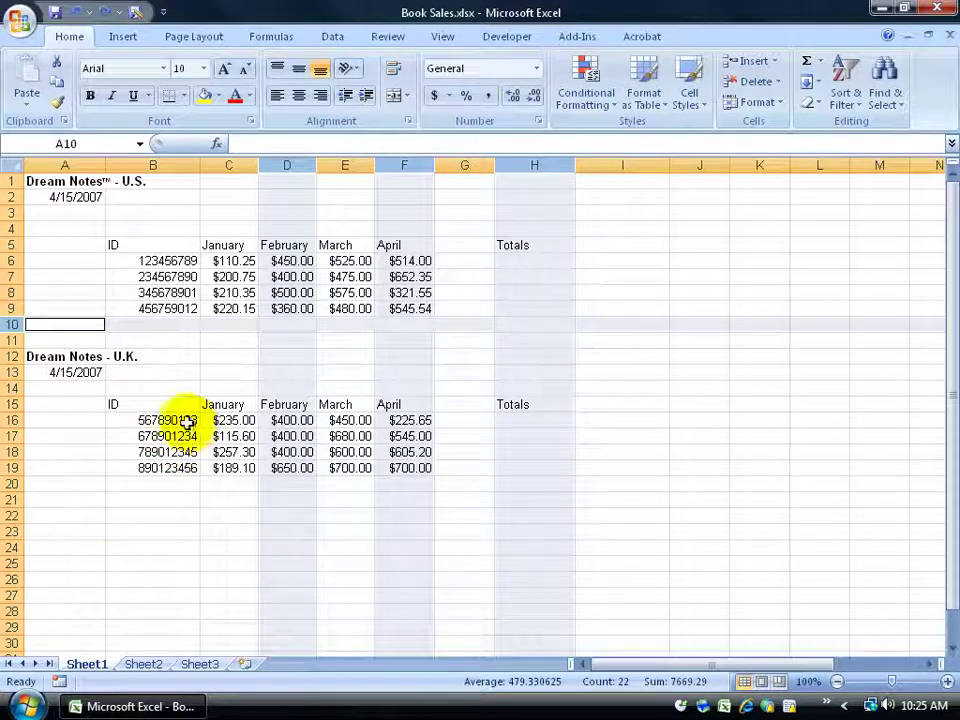
left_click(779, 82)
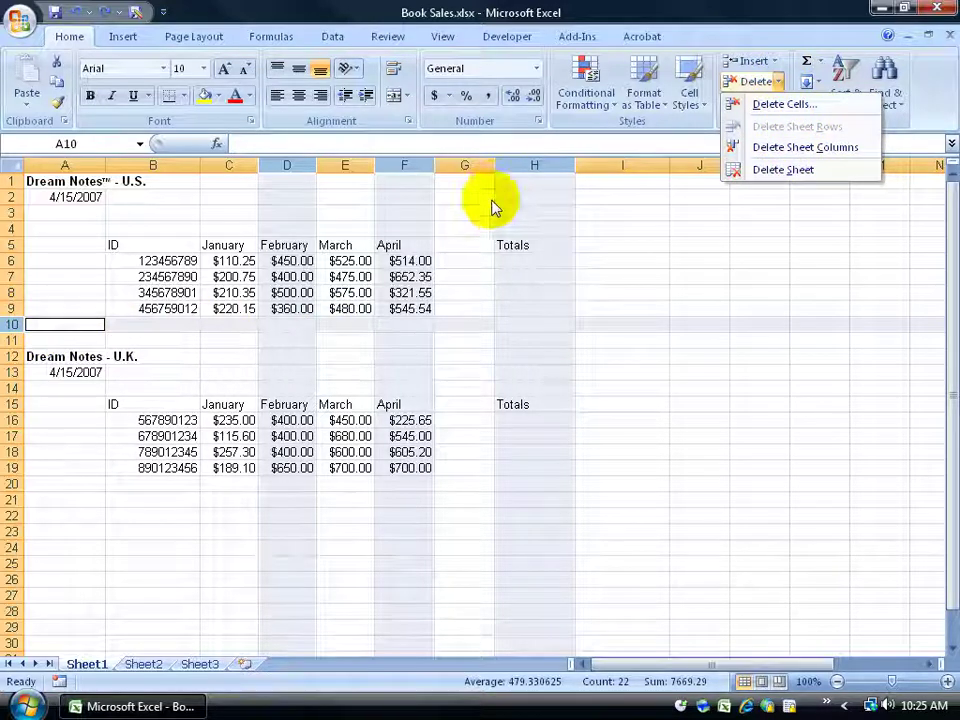
left_click(266, 352)
left_click(262, 370)
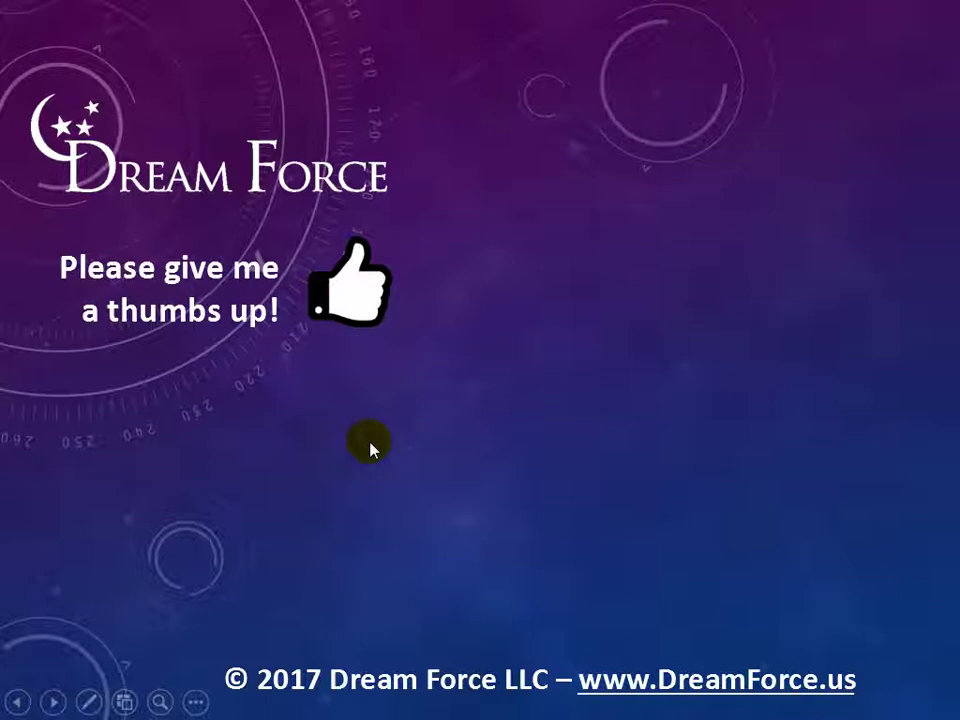
left_click(370, 446)
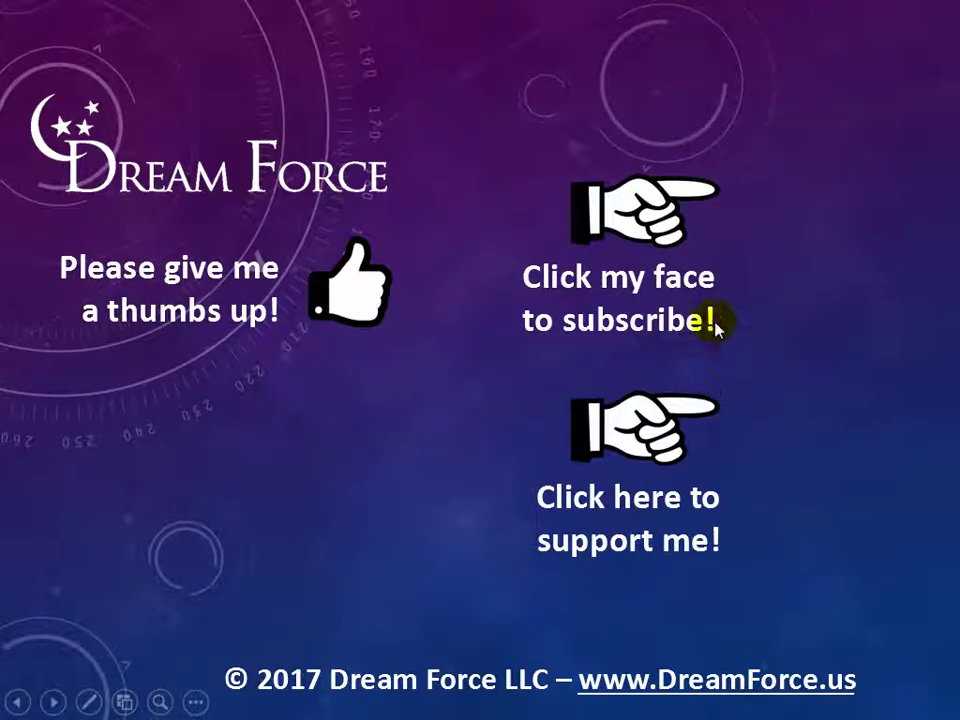